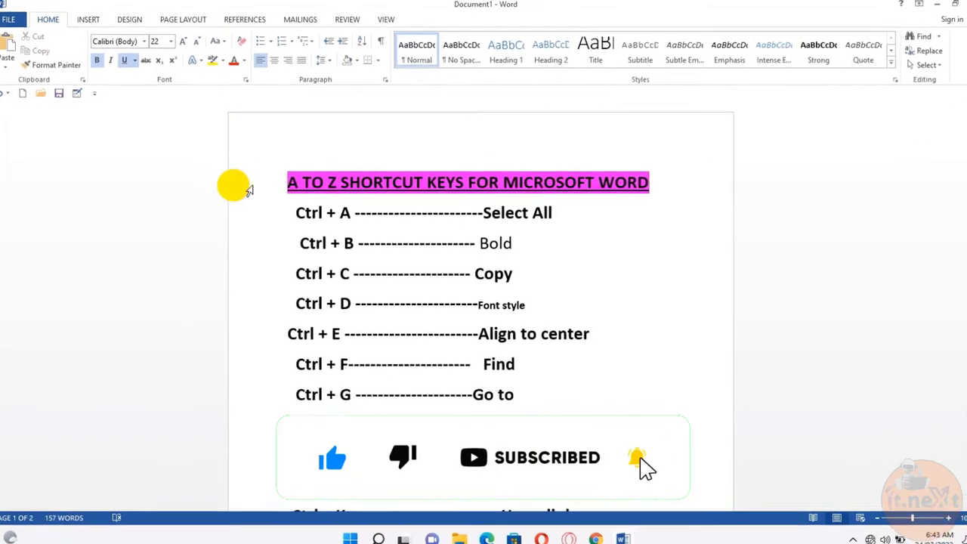
Select the title line of the A–Z shortcut list beside the 'Hello from it next' document
{"action": "left_click", "coordinate": [281, 182]}
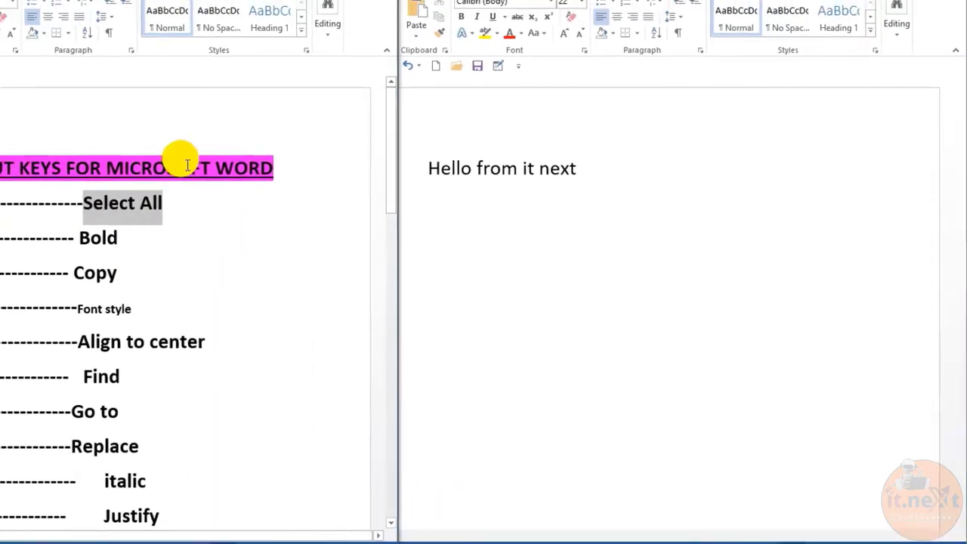
Highlight the Ctrl + A Select All entry in the shortcut list
{"action": "triple_click", "coordinate": [374, 185]}
{"action": "left_click", "coordinate": [58, 232]}
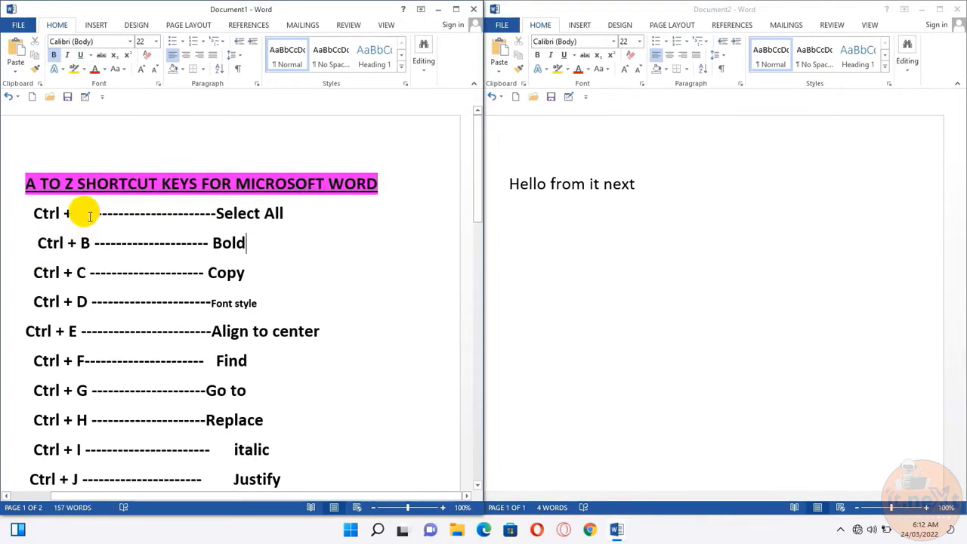
{"action": "left_click_drag", "start_coordinate": [89, 217], "coordinate": [28, 204]}
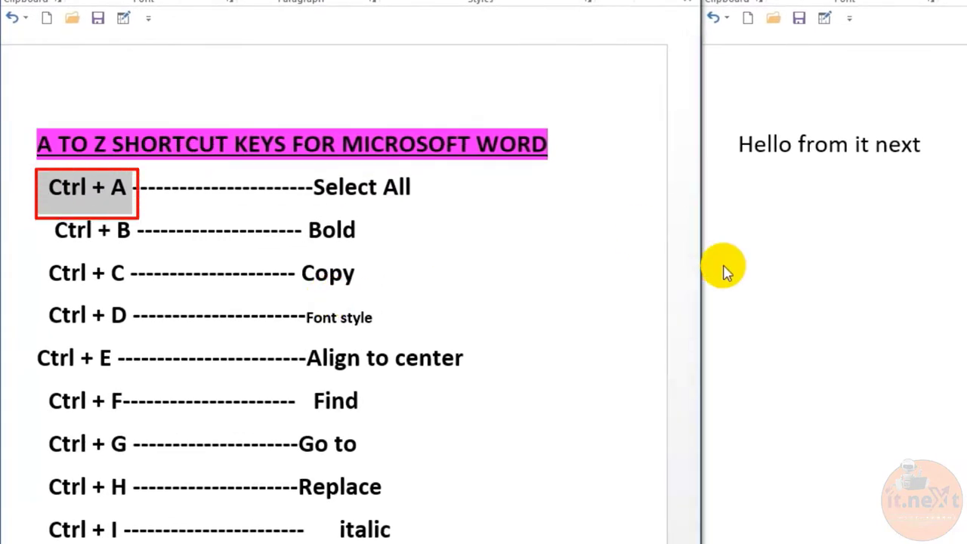
{"action": "left_click", "coordinate": [423, 229]}
{"action": "left_click_drag", "start_coordinate": [423, 187], "coordinate": [340, 189]}
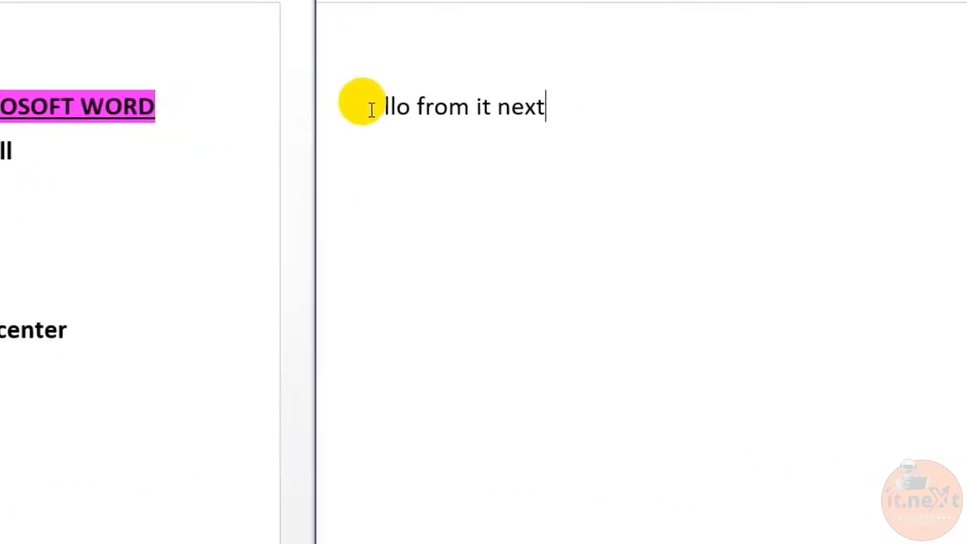
Select all of 'Hello from it next' in the second document with Ctrl+A
{"action": "left_click", "coordinate": [423, 78]}
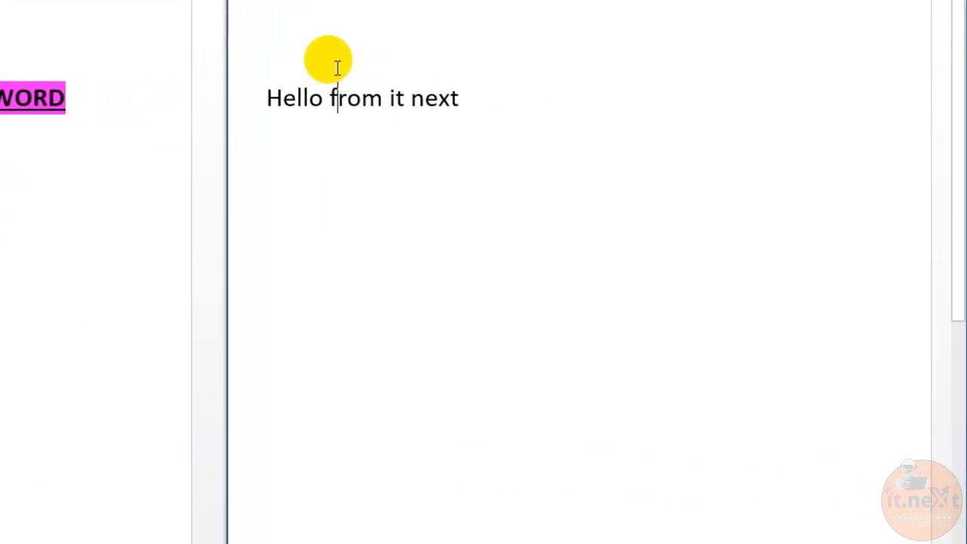
{"action": "left_click", "coordinate": [268, 103]}
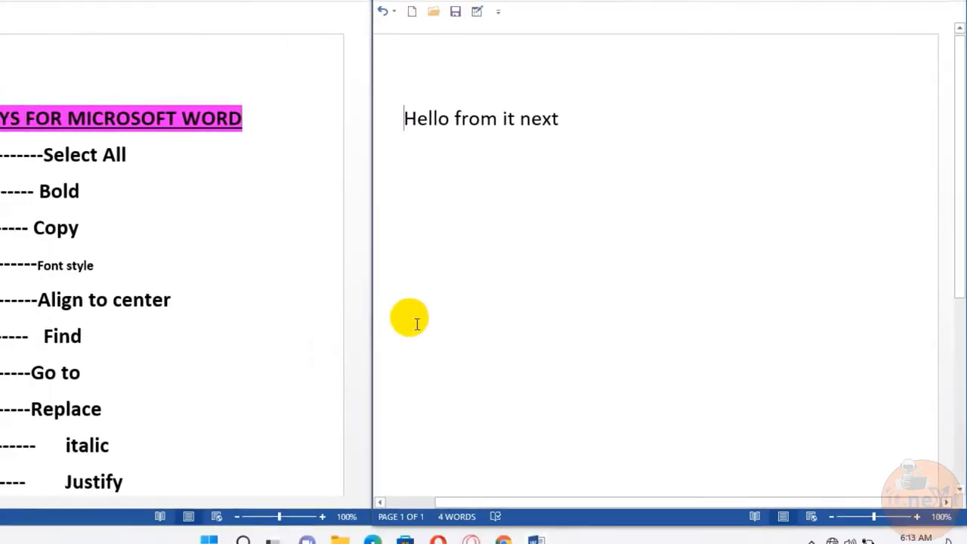
{"action": "key", "text": "ctrl+a"}
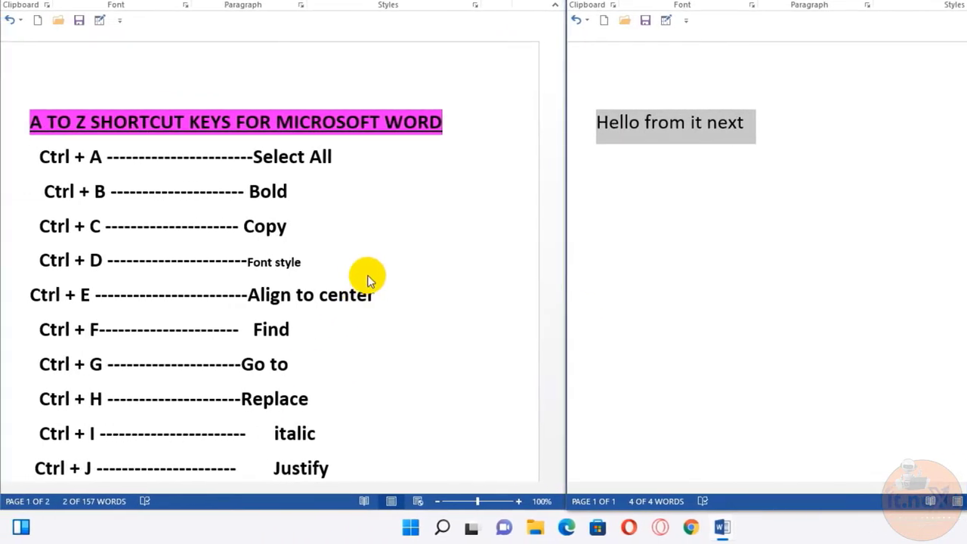
Highlight the Ctrl + B Bold entry in the shortcut list
{"action": "left_click_drag", "start_coordinate": [43, 190], "coordinate": [106, 190]}
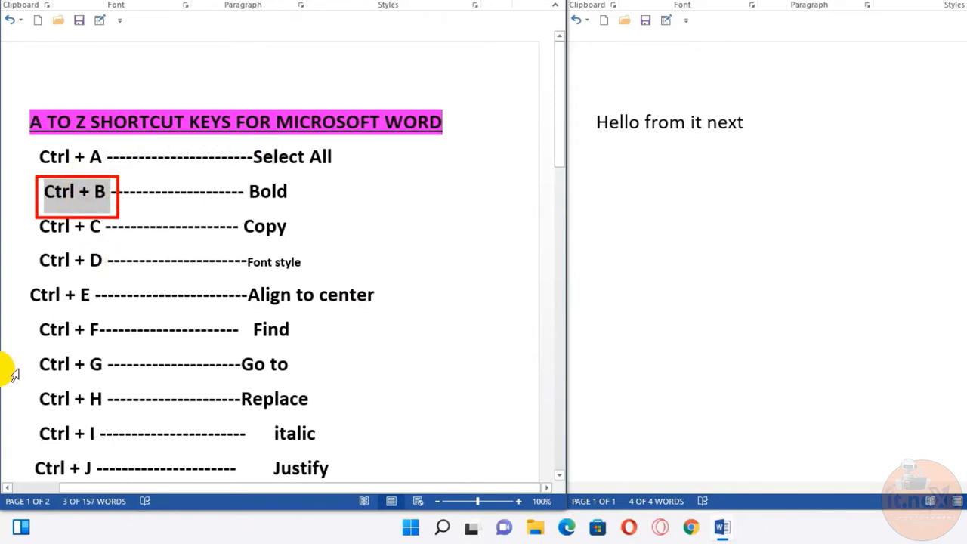
{"action": "left_click", "coordinate": [281, 190]}
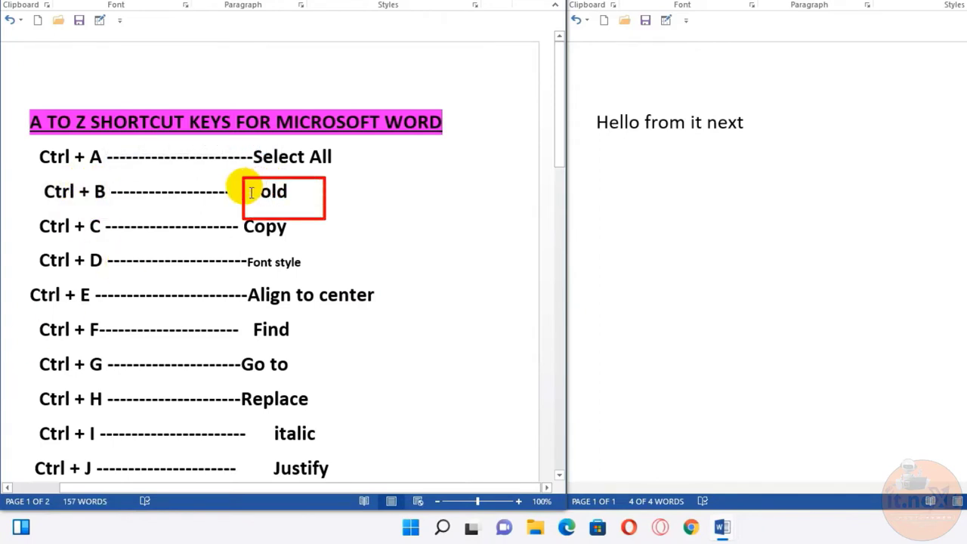
{"action": "left_click_drag", "start_coordinate": [298, 191], "coordinate": [302, 194]}
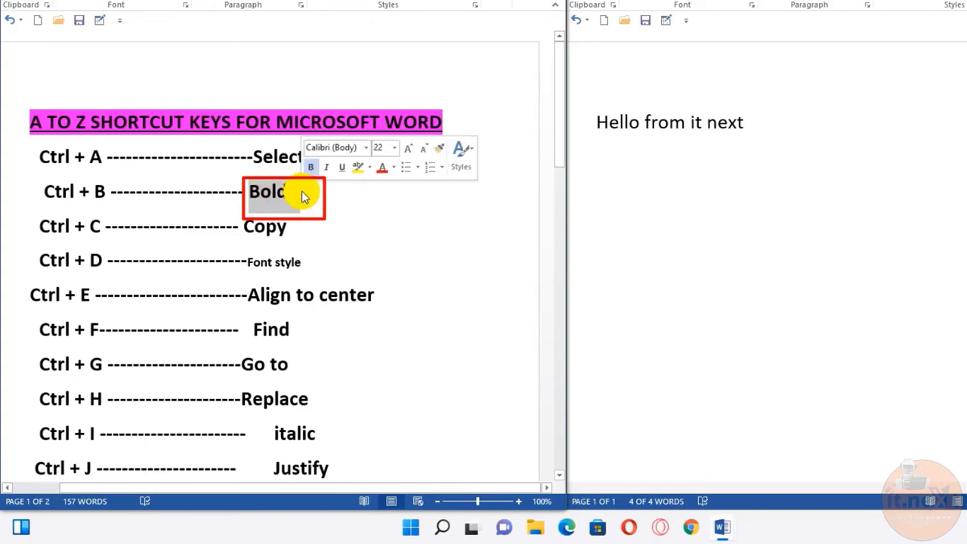
Select the whole 'Hello from it next' line in the second document
{"action": "left_click_drag", "start_coordinate": [596, 123], "coordinate": [739, 124]}
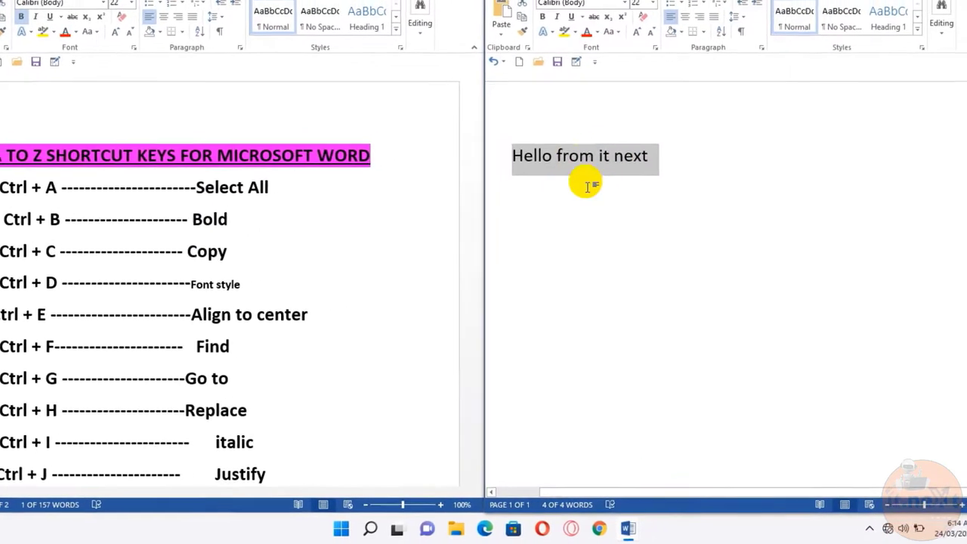
{"action": "left_click", "coordinate": [587, 185]}
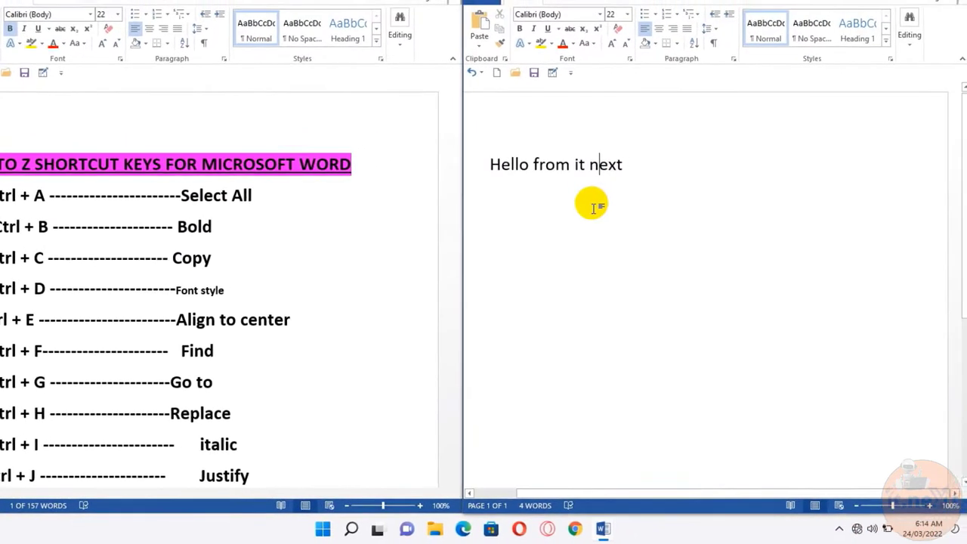
{"action": "triple_click", "coordinate": [562, 157]}
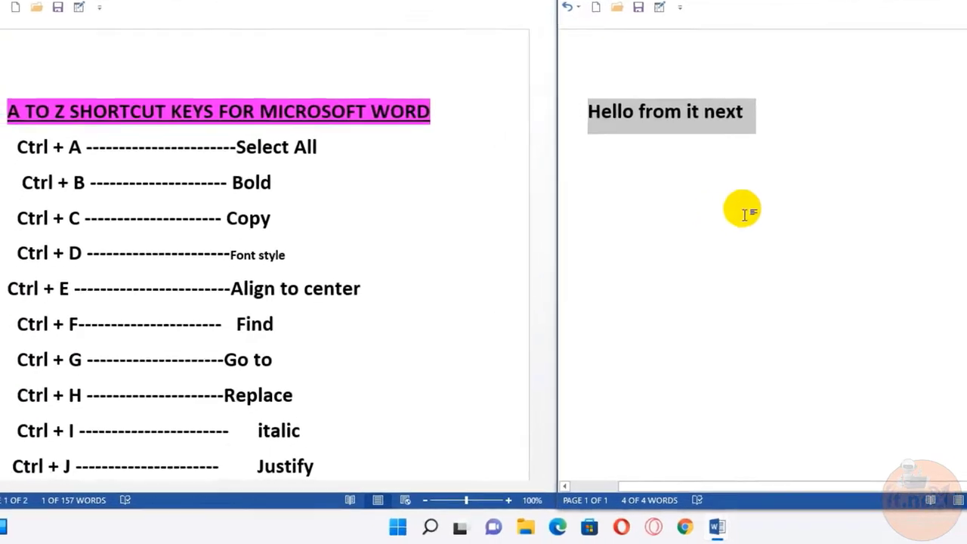
{"action": "left_click_drag", "start_coordinate": [16, 217], "coordinate": [56, 218]}
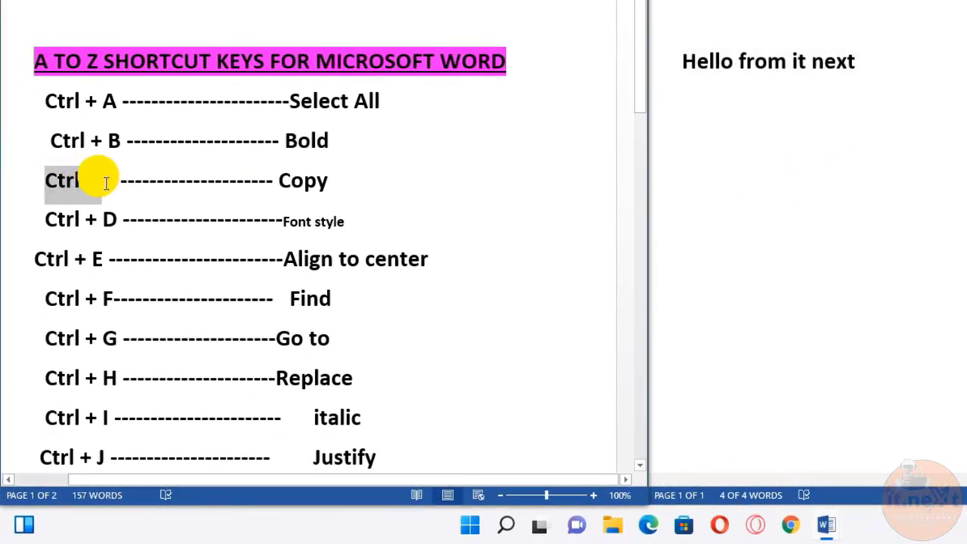
{"action": "left_click_drag", "start_coordinate": [115, 183], "coordinate": [117, 189]}
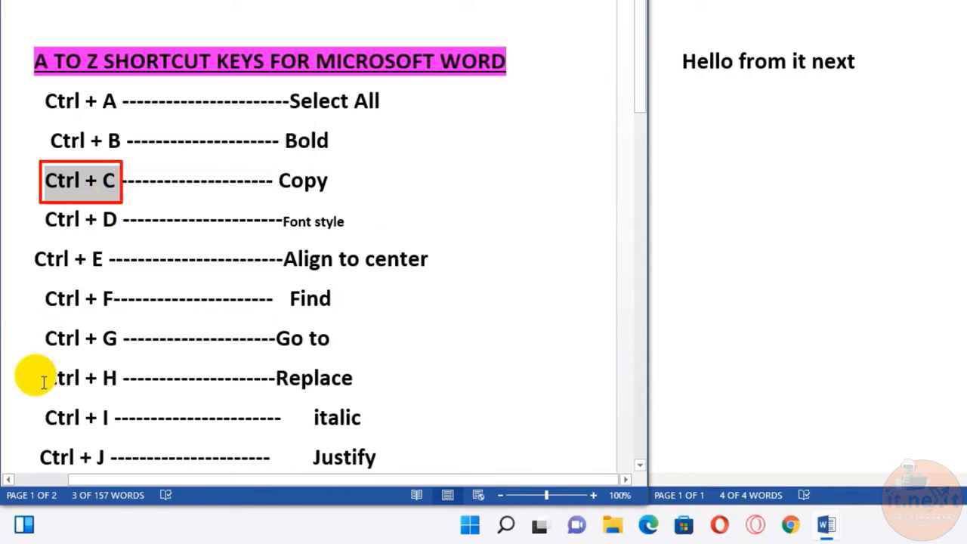
{"action": "left_click_drag", "start_coordinate": [278, 181], "coordinate": [341, 170]}
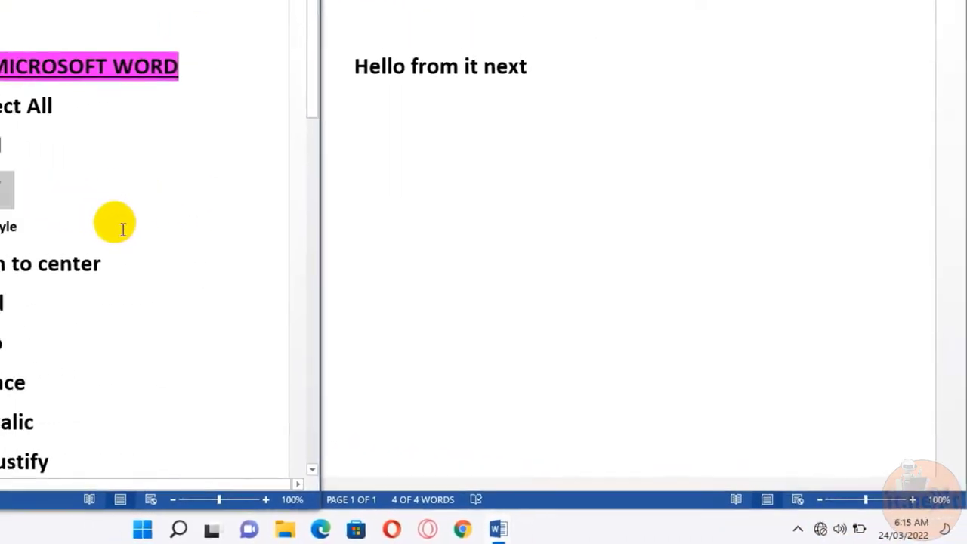
{"action": "left_click_drag", "start_coordinate": [510, 73], "coordinate": [469, 84]}
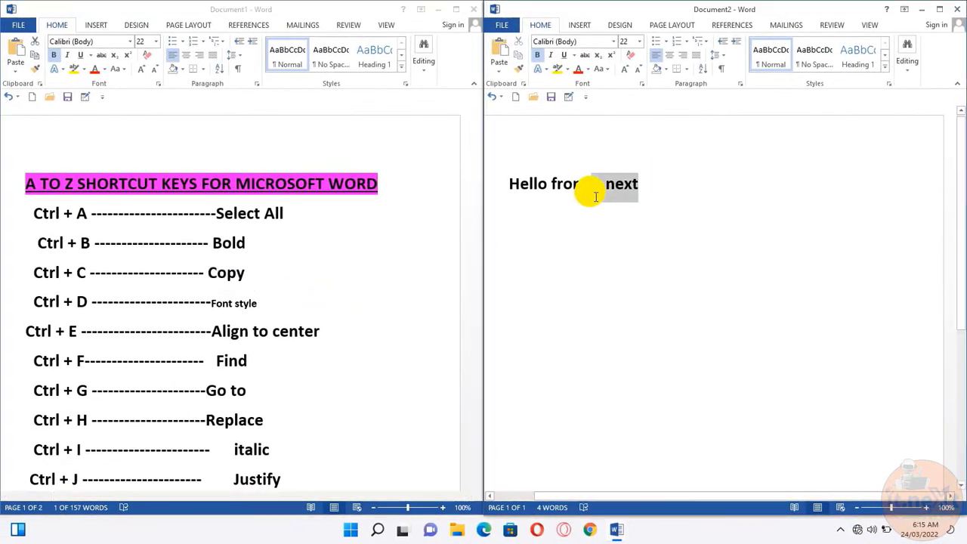
{"action": "left_click_drag", "start_coordinate": [595, 197], "coordinate": [503, 198]}
{"action": "key", "text": "ctrl+c"}
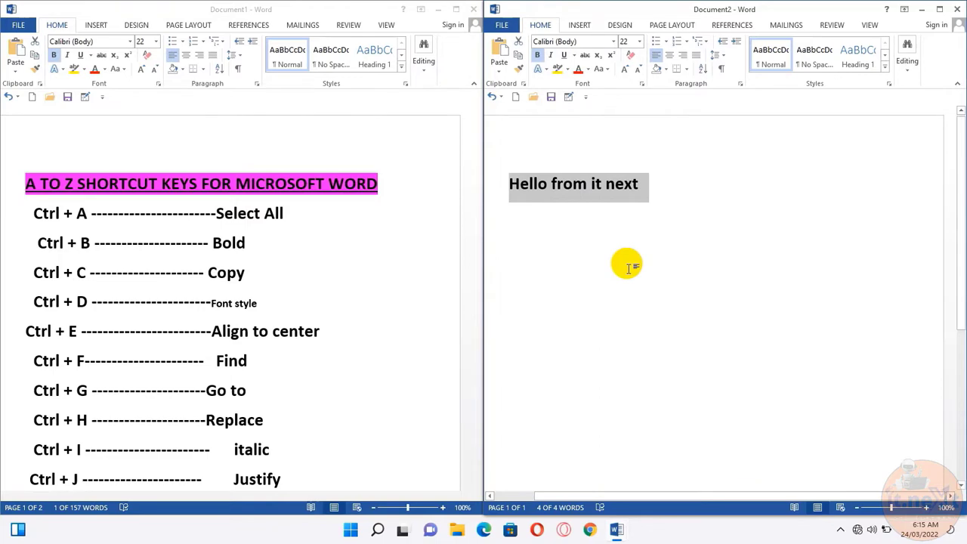
{"action": "left_click", "coordinate": [655, 190]}
{"action": "key", "text": "ctrl+v"}
{"action": "key", "text": "ctrl+v"}
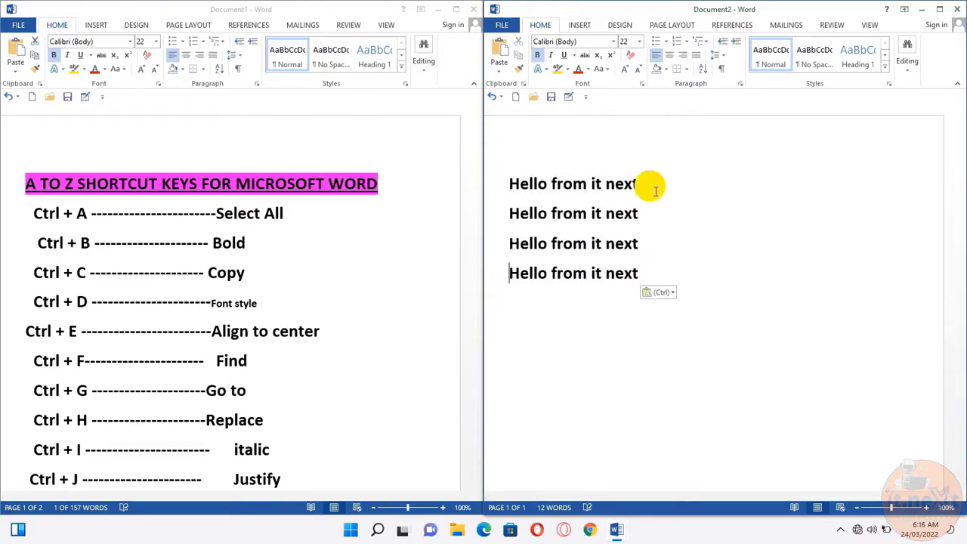
{"action": "key", "text": "ctrl+z"}
{"action": "key", "text": "ctrl+z"}
{"action": "key", "text": "ctrl+z"}
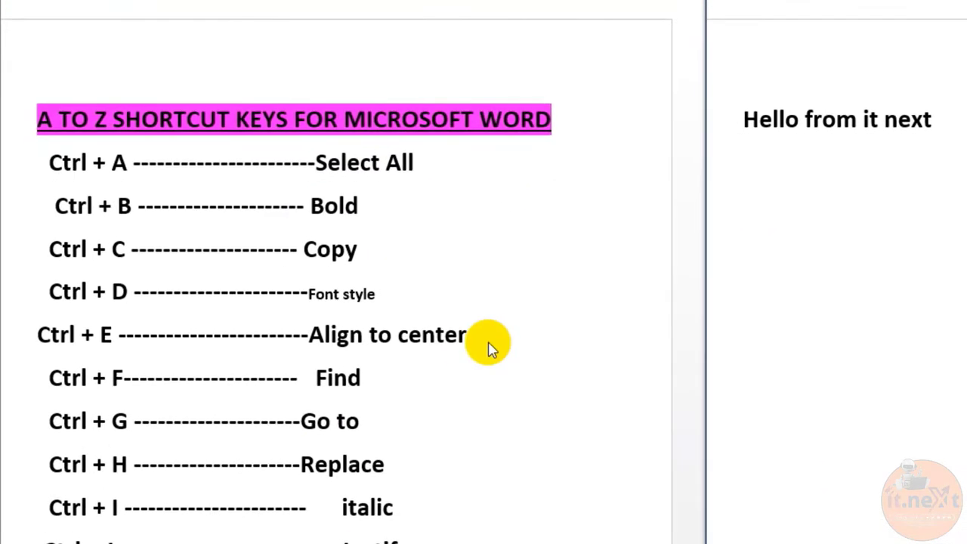
{"action": "left_click_drag", "start_coordinate": [50, 293], "coordinate": [118, 295]}
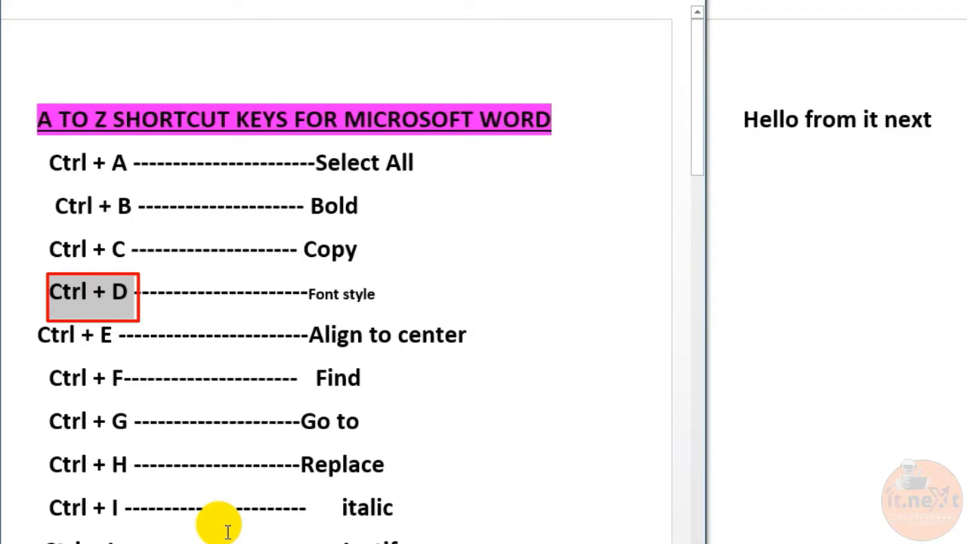
{"action": "left_click", "coordinate": [338, 293]}
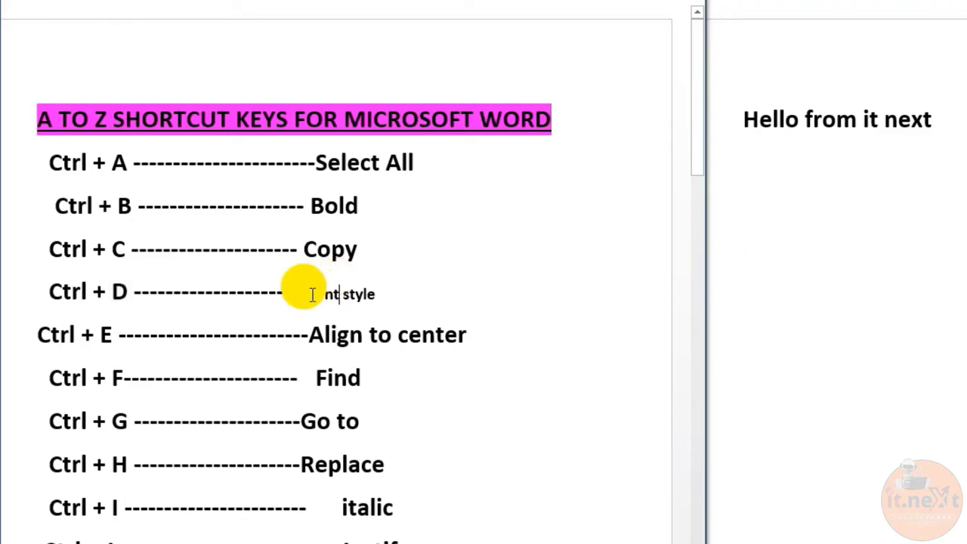
{"action": "left_click_drag", "start_coordinate": [311, 293], "coordinate": [368, 290]}
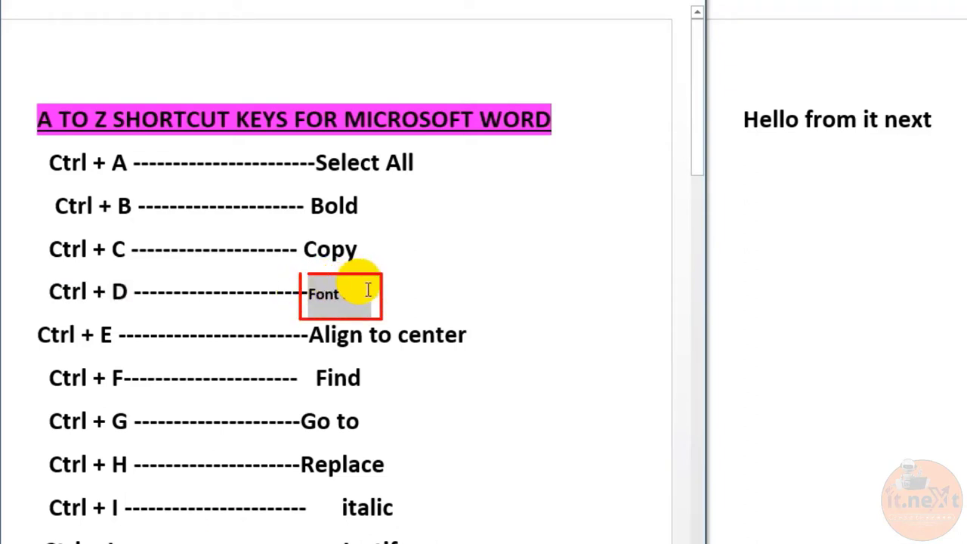
{"action": "left_click", "coordinate": [744, 161]}
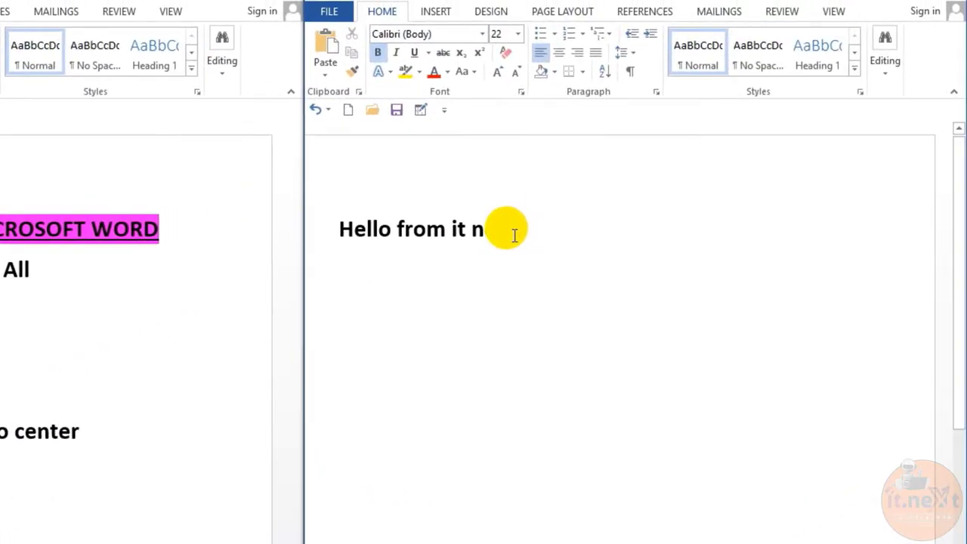
{"action": "left_click_drag", "start_coordinate": [514, 235], "coordinate": [367, 244]}
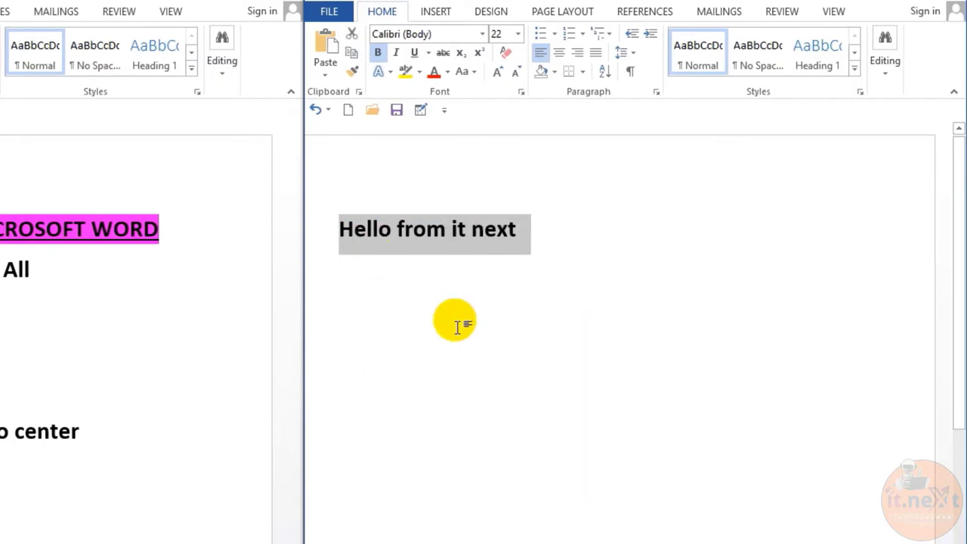
{"action": "key", "text": "ctrl+d"}
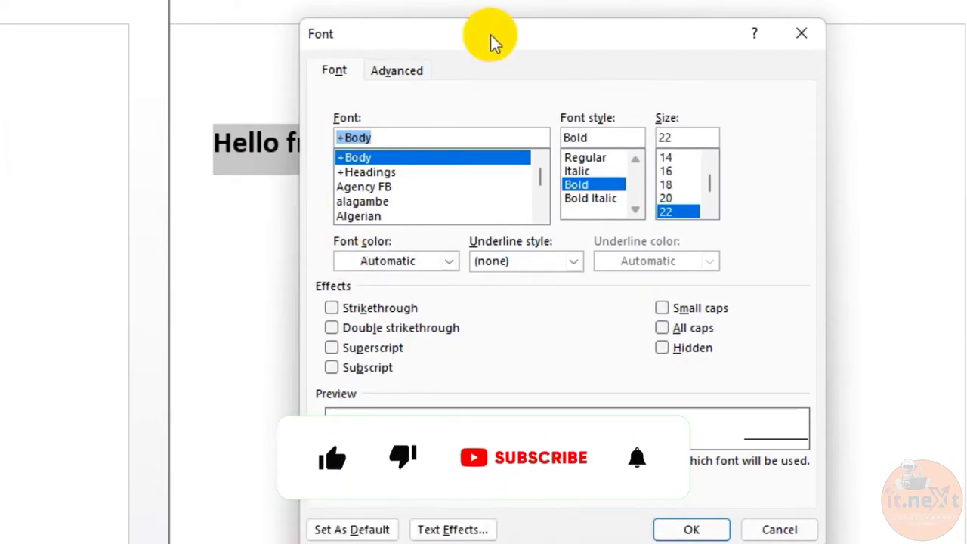
{"action": "left_click_drag", "start_coordinate": [496, 37], "coordinate": [599, 37]}
{"action": "left_click", "coordinate": [794, 530]}
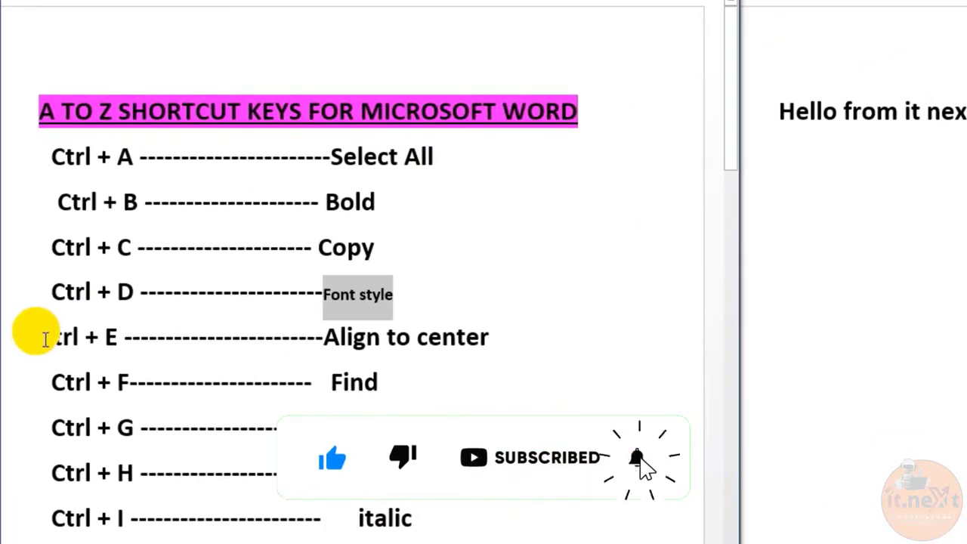
Highlight Ctrl + E Align to center, then centre 'Hello from it next' with Ctrl+E
{"action": "left_click_drag", "start_coordinate": [39, 338], "coordinate": [119, 344]}
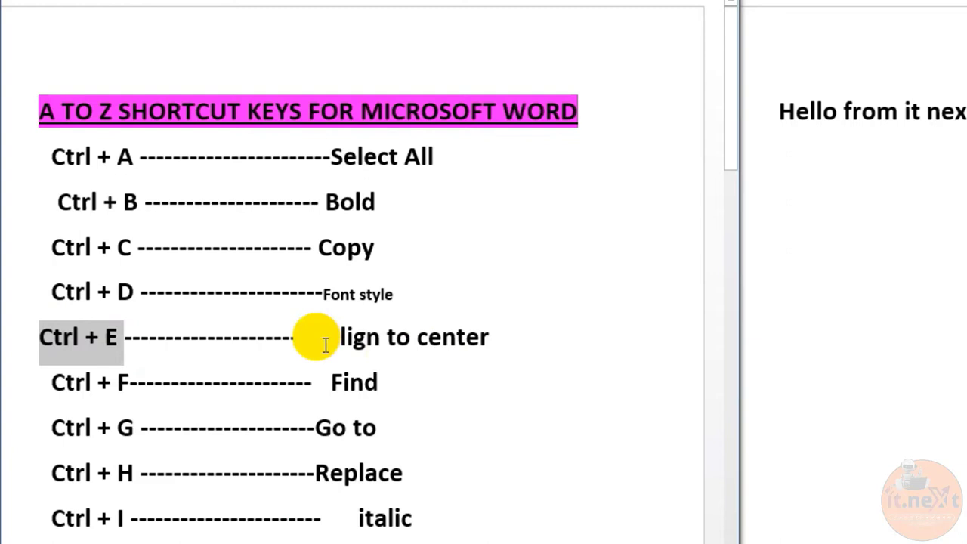
{"action": "left_click_drag", "start_coordinate": [323, 339], "coordinate": [496, 336]}
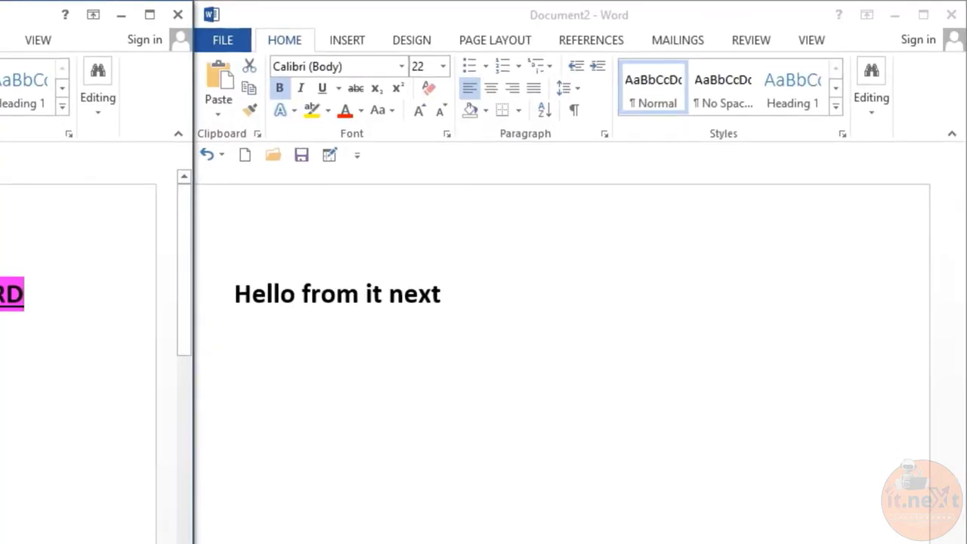
{"action": "left_click", "coordinate": [377, 317]}
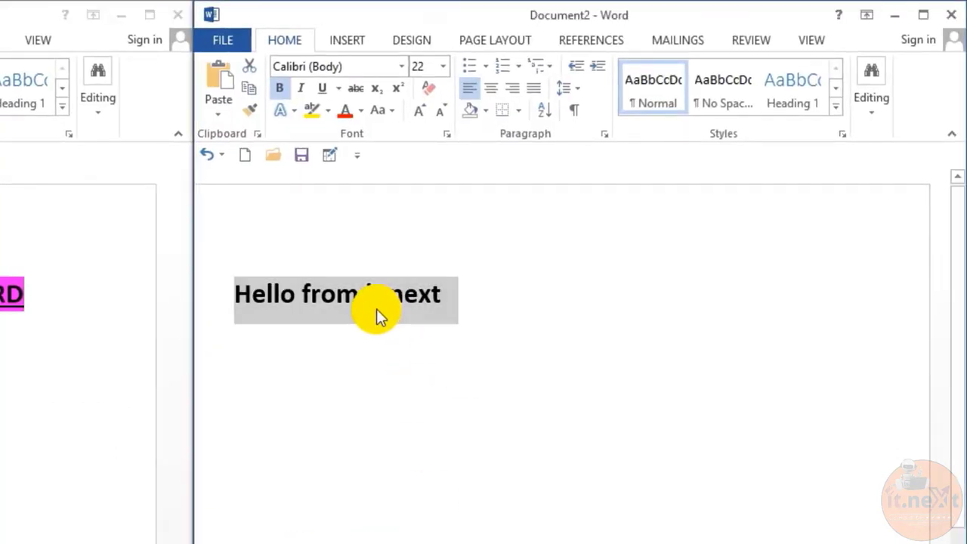
{"action": "left_click", "coordinate": [297, 326]}
{"action": "left_click_drag", "start_coordinate": [453, 294], "coordinate": [231, 290]}
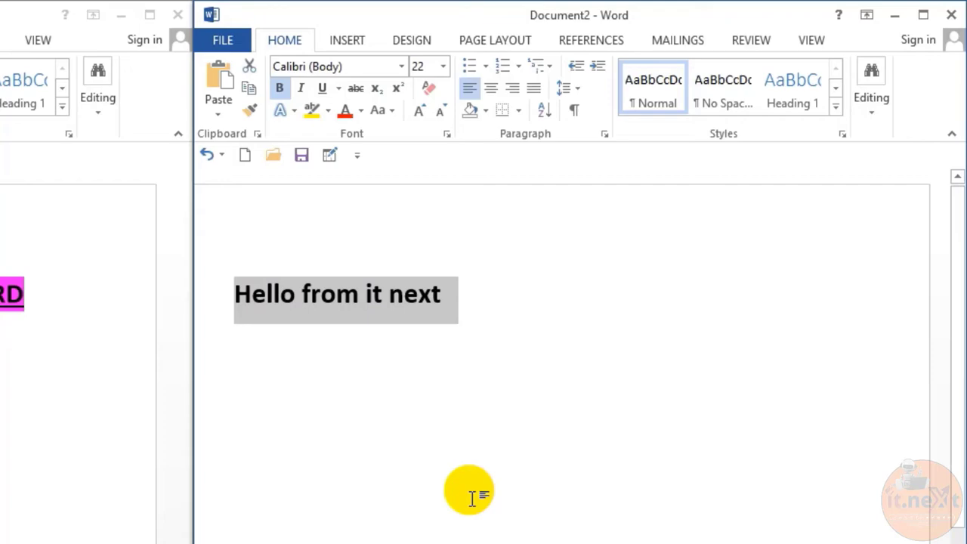
{"action": "key", "text": "ctrl+e"}
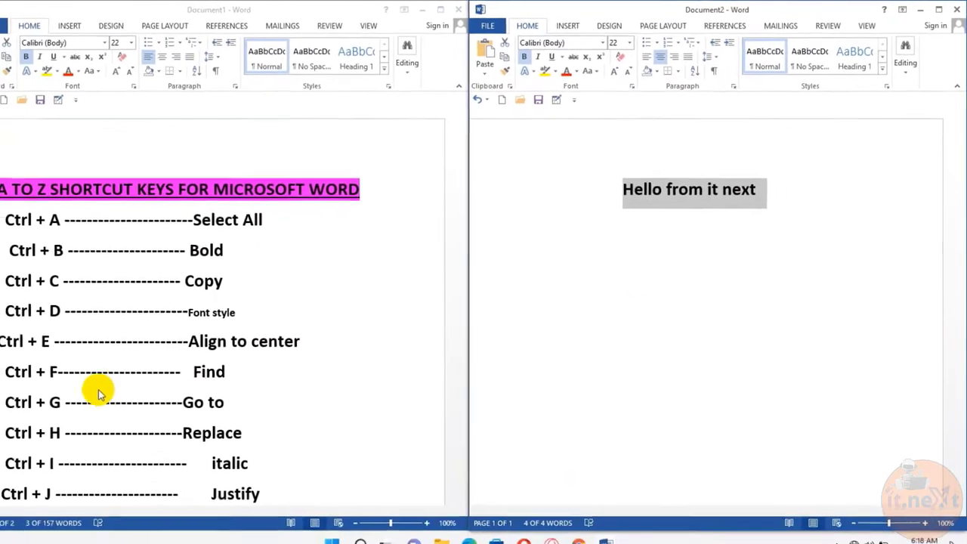
Return to the shortcut list document and select text in it
{"action": "left_click", "coordinate": [389, 250]}
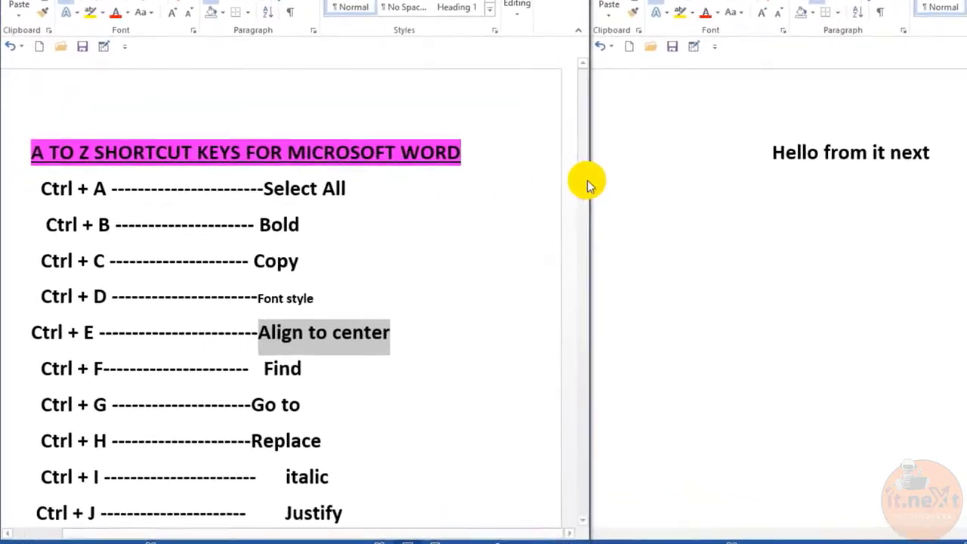
{"action": "left_click_drag", "start_coordinate": [500, 204], "coordinate": [503, 243]}
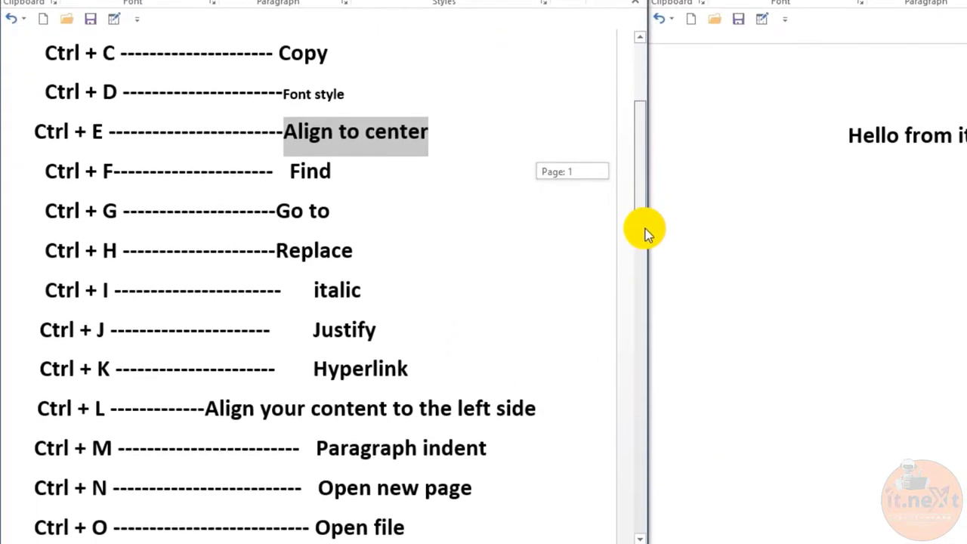
{"action": "left_click_drag", "start_coordinate": [646, 232], "coordinate": [651, 191]}
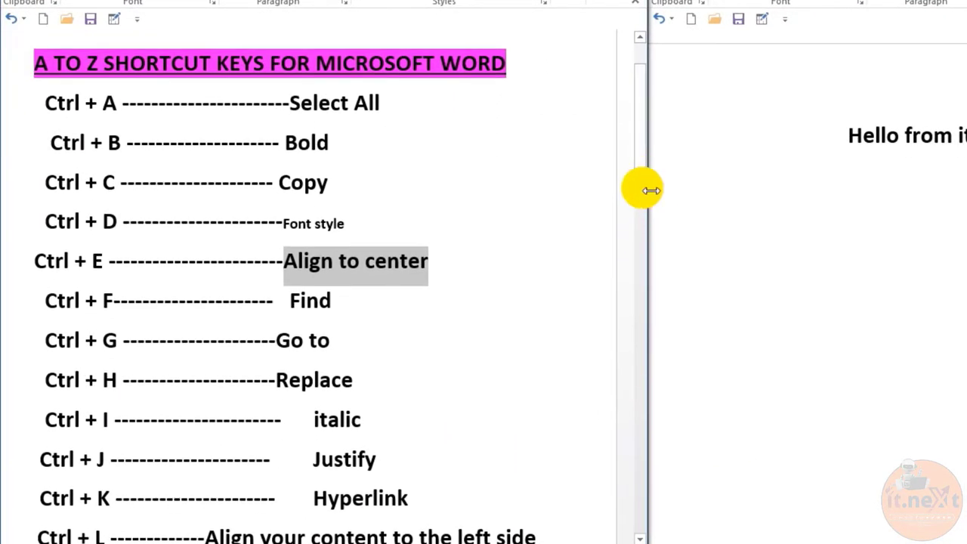
{"action": "left_click", "coordinate": [111, 301]}
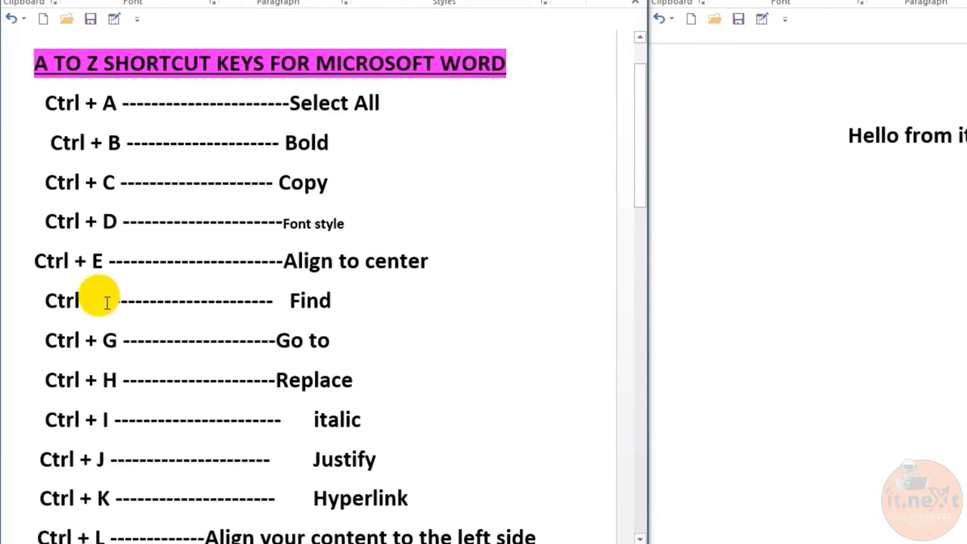
{"action": "left_click_drag", "start_coordinate": [107, 302], "coordinate": [73, 308]}
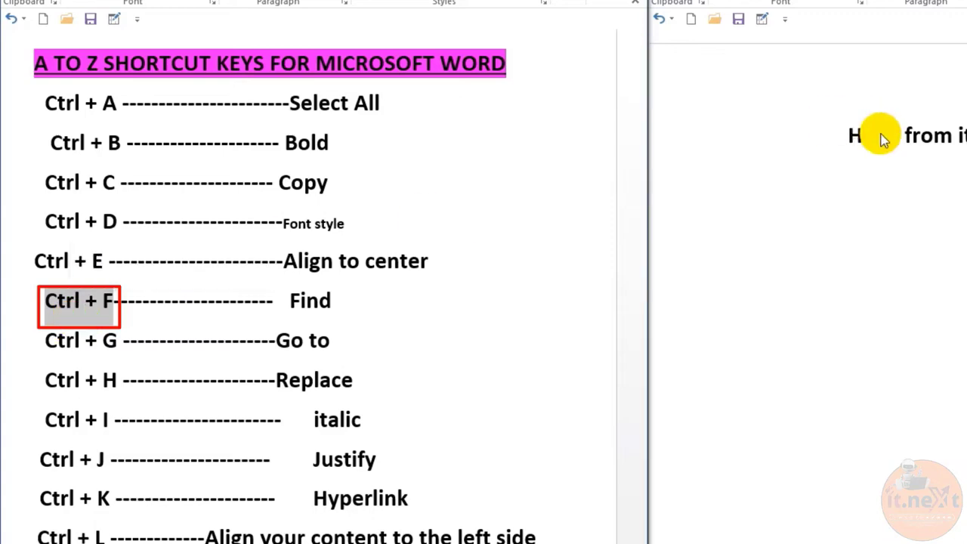
{"action": "triple_click", "coordinate": [965, 141]}
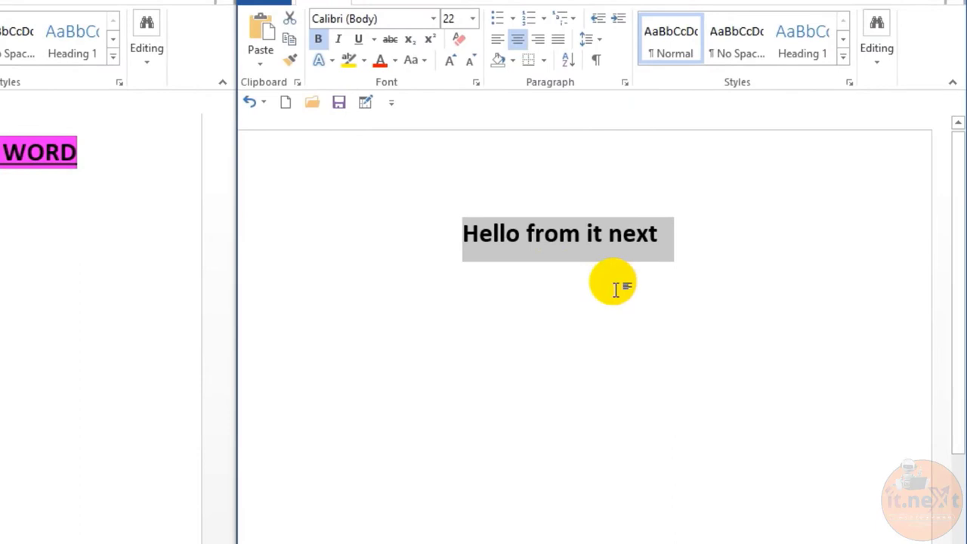
{"action": "key", "text": "ctrl+f"}
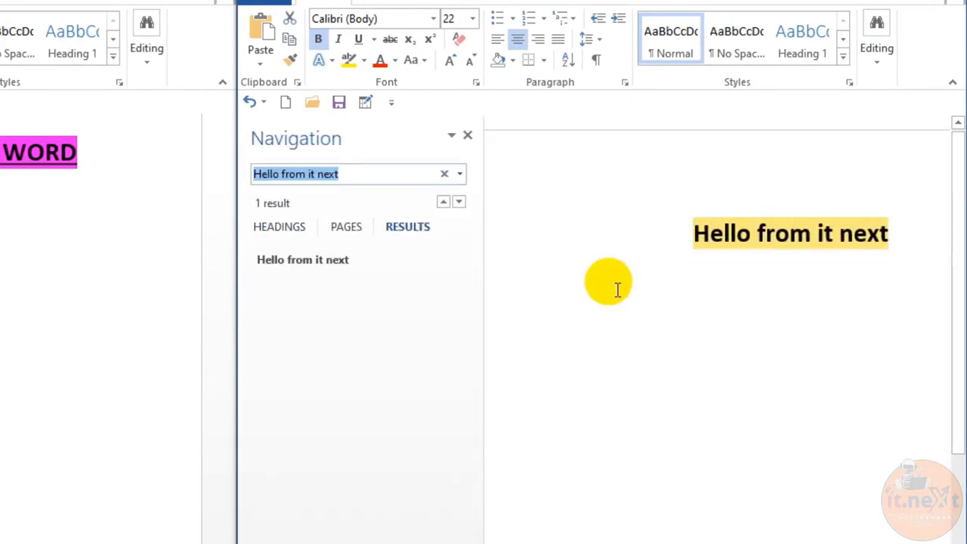
{"action": "type", "text": "it"}
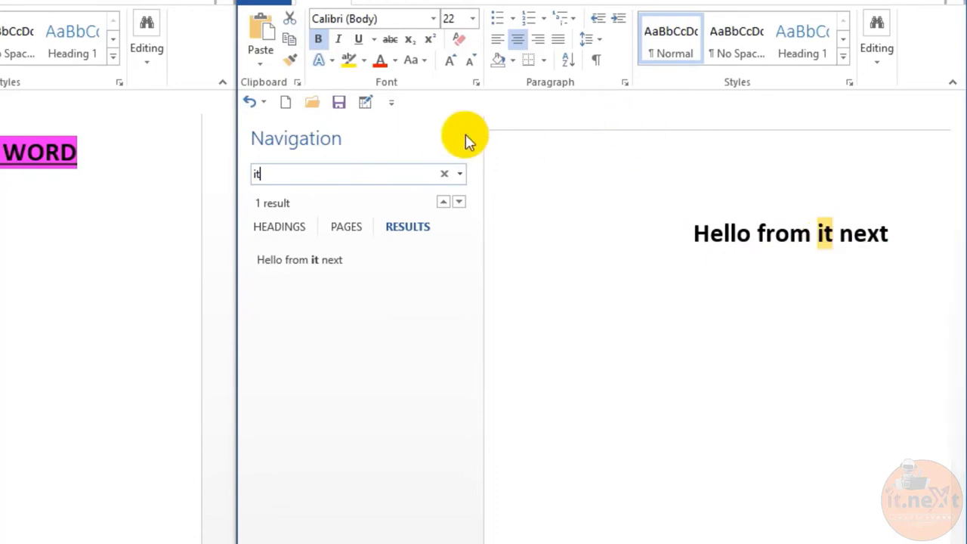
{"action": "key", "text": "Escape"}
{"action": "key", "text": "ctrl+a"}
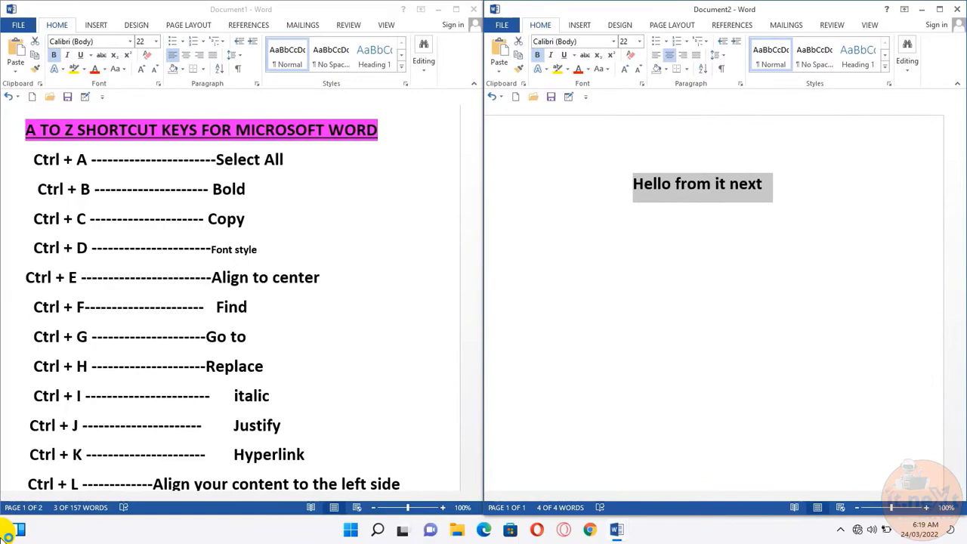
{"action": "left_click", "coordinate": [90, 337]}
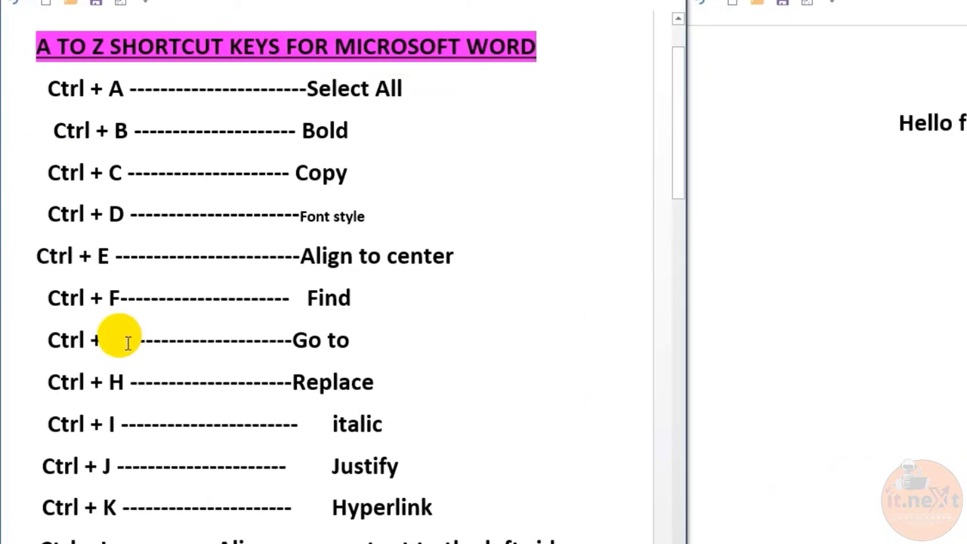
{"action": "left_click_drag", "start_coordinate": [126, 342], "coordinate": [8, 350]}
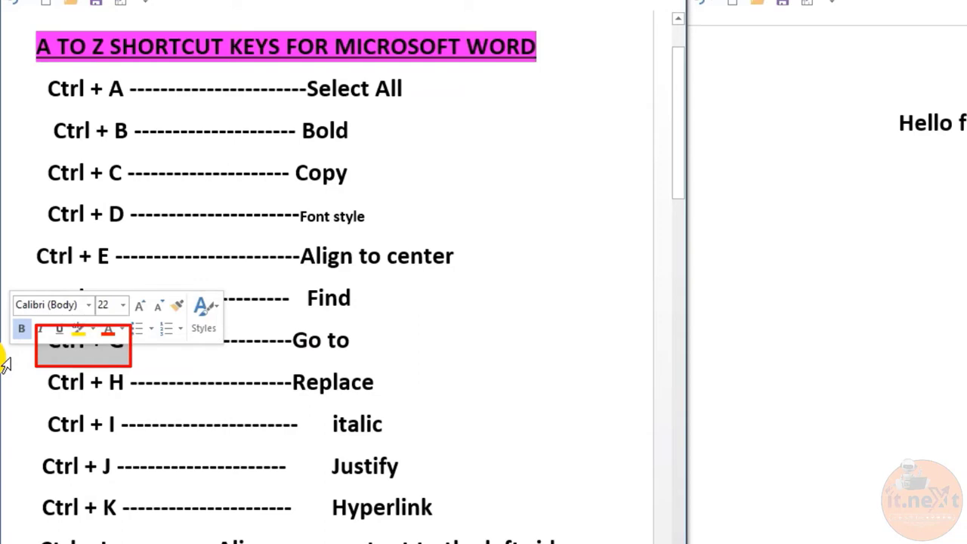
{"action": "left_click", "coordinate": [858, 242]}
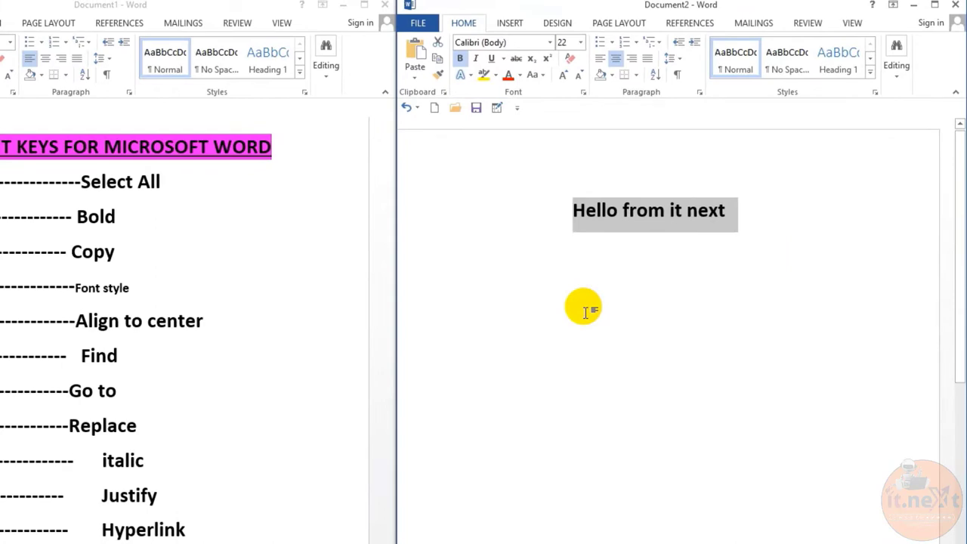
{"action": "key", "text": "ctrl+g"}
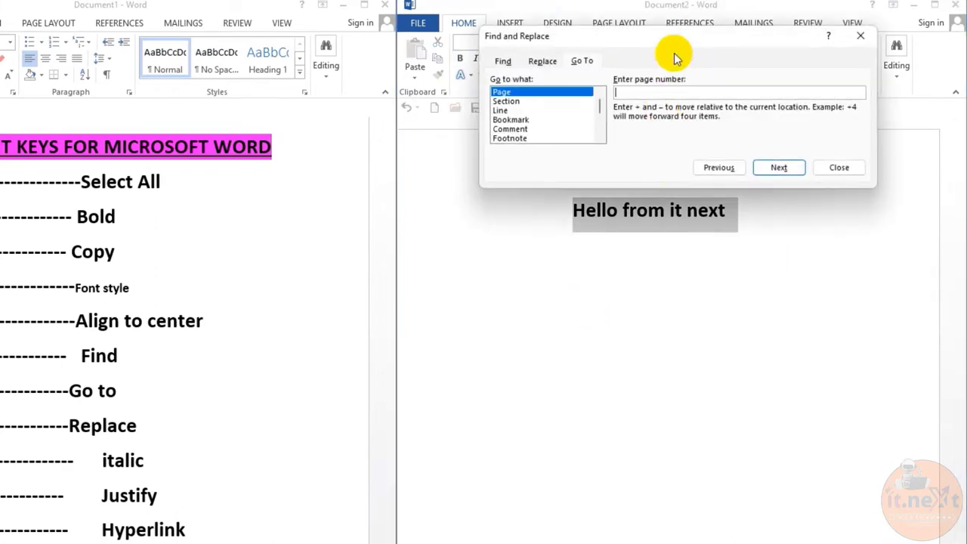
{"action": "left_click_drag", "start_coordinate": [673, 51], "coordinate": [658, 238]}
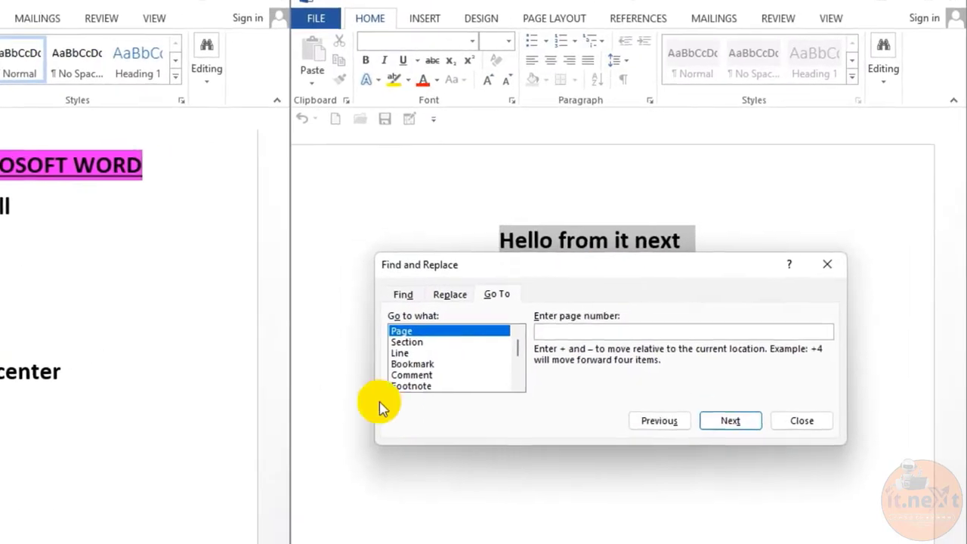
{"action": "left_click", "coordinate": [415, 342]}
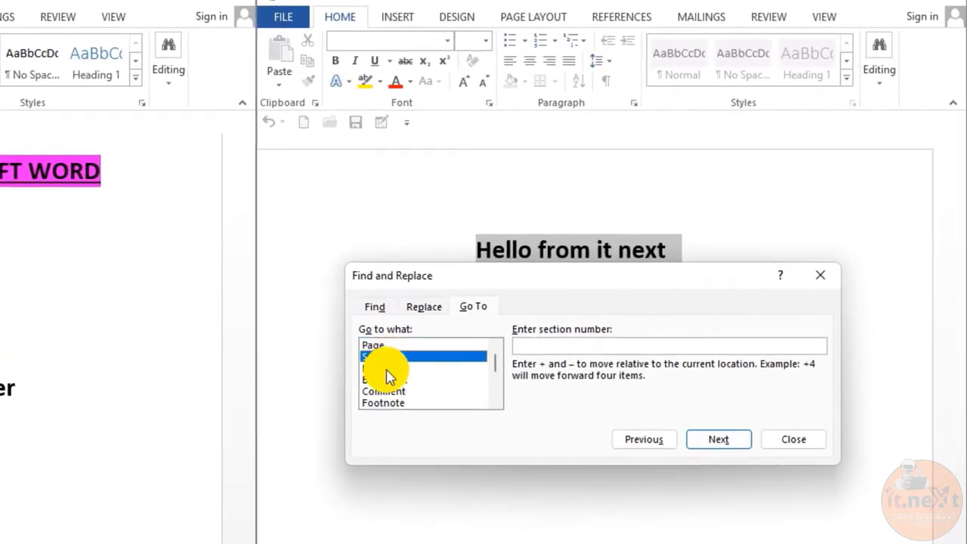
{"action": "left_click", "coordinate": [383, 402]}
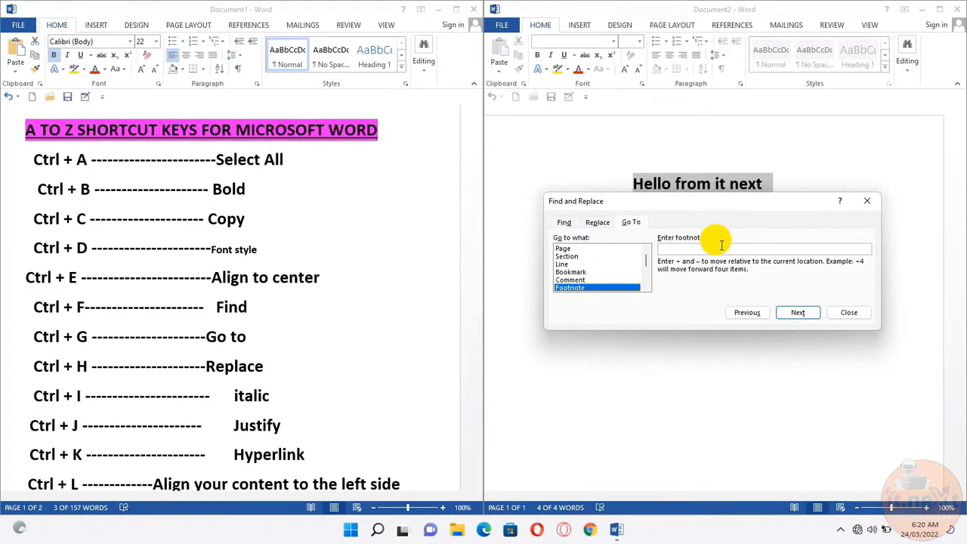
Highlight the Ctrl + H entry and select the line 'Hello from it next'
{"action": "key", "text": "Escape"}
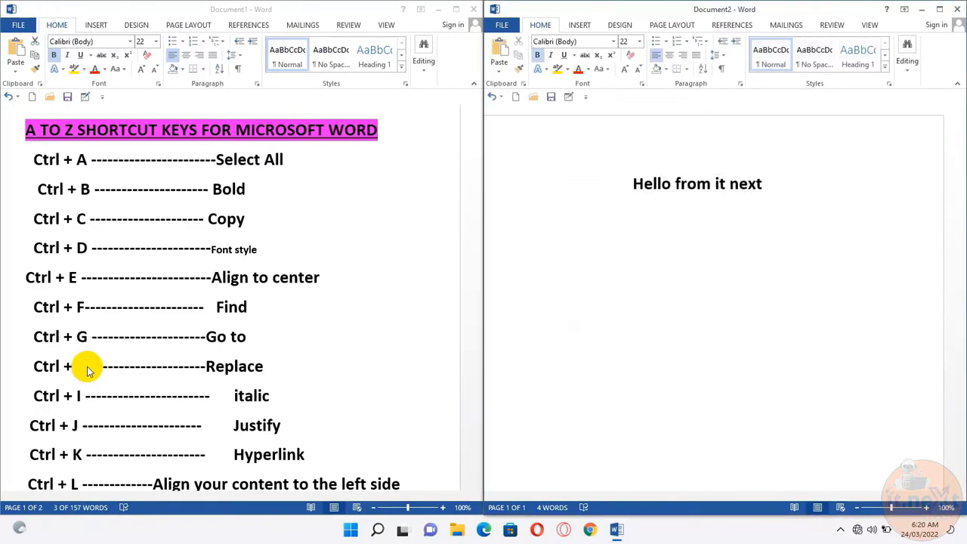
{"action": "left_click", "coordinate": [87, 368]}
{"action": "left_click_drag", "start_coordinate": [88, 365], "coordinate": [34, 368]}
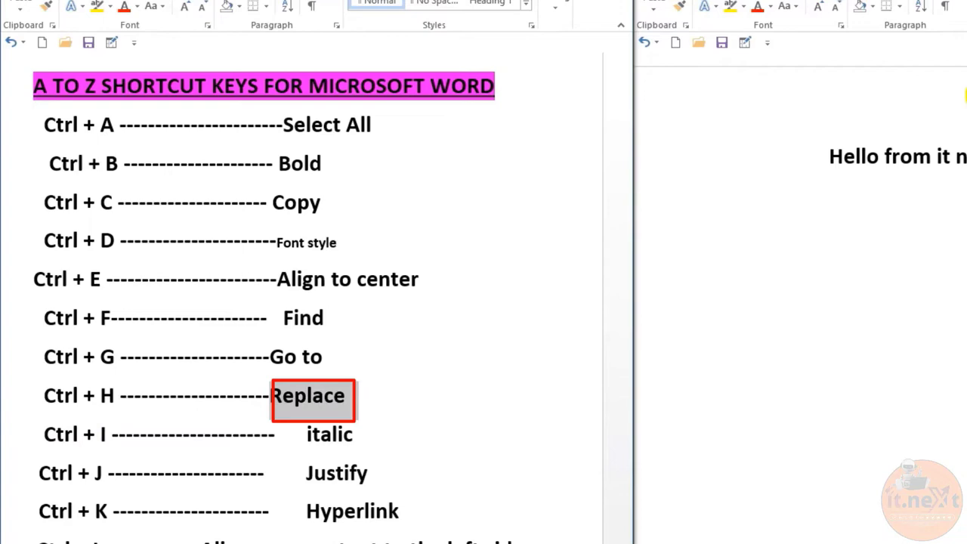
{"action": "left_click", "coordinate": [928, 175]}
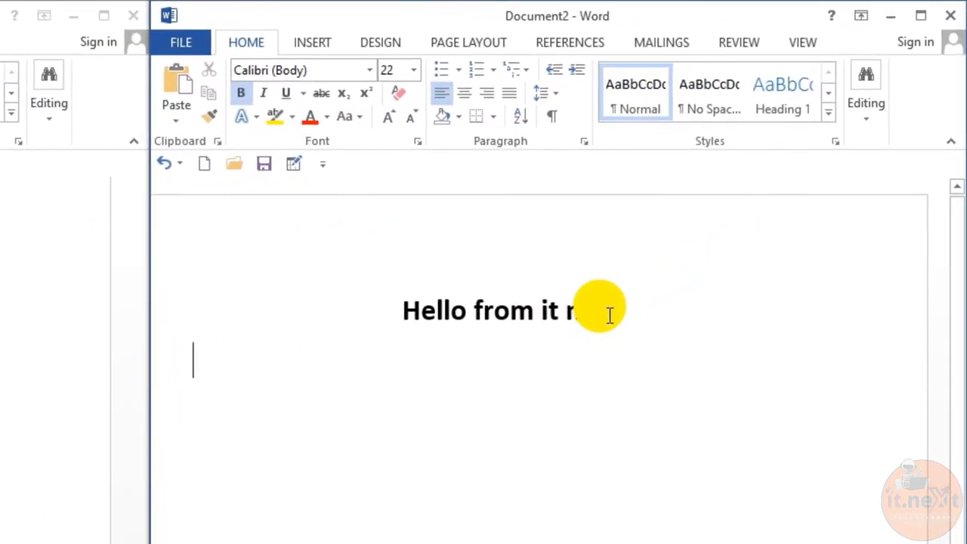
{"action": "left_click_drag", "start_coordinate": [610, 315], "coordinate": [390, 295]}
Replace Hello with Hi via Ctrl+H and dismiss the completion message
{"action": "key", "text": "ctrl+h"}
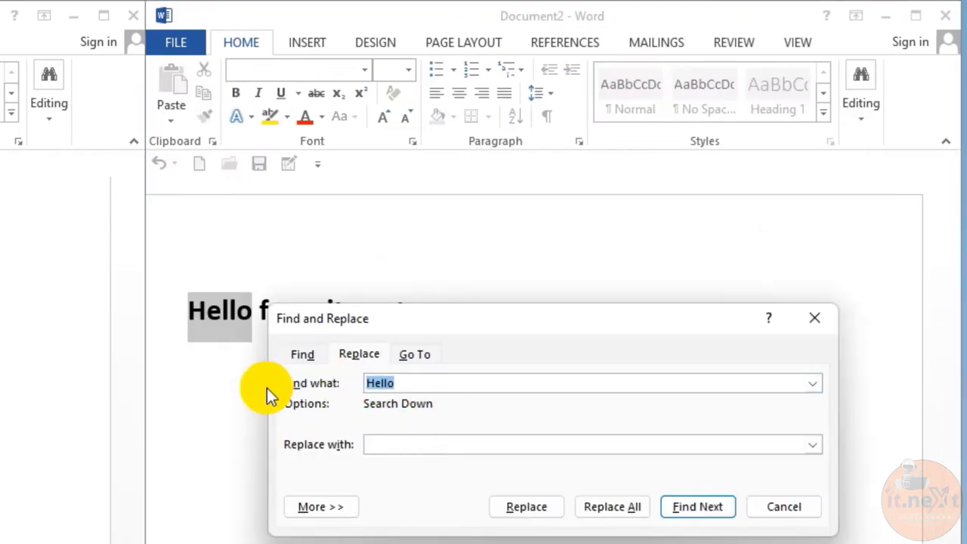
{"action": "left_click", "coordinate": [400, 444]}
{"action": "type", "text": "Hi"}
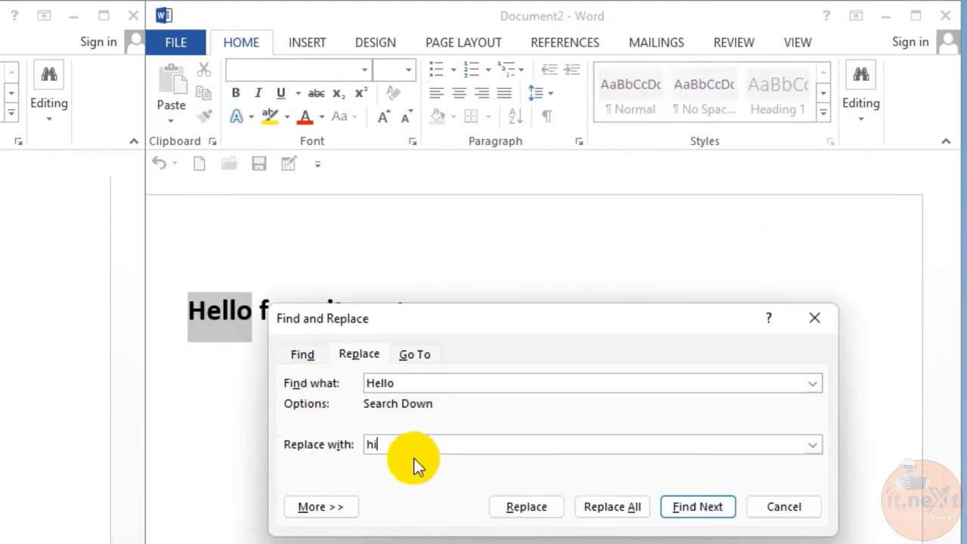
{"action": "left_click_drag", "start_coordinate": [412, 445], "coordinate": [190, 448]}
{"action": "left_click", "coordinate": [526, 506]}
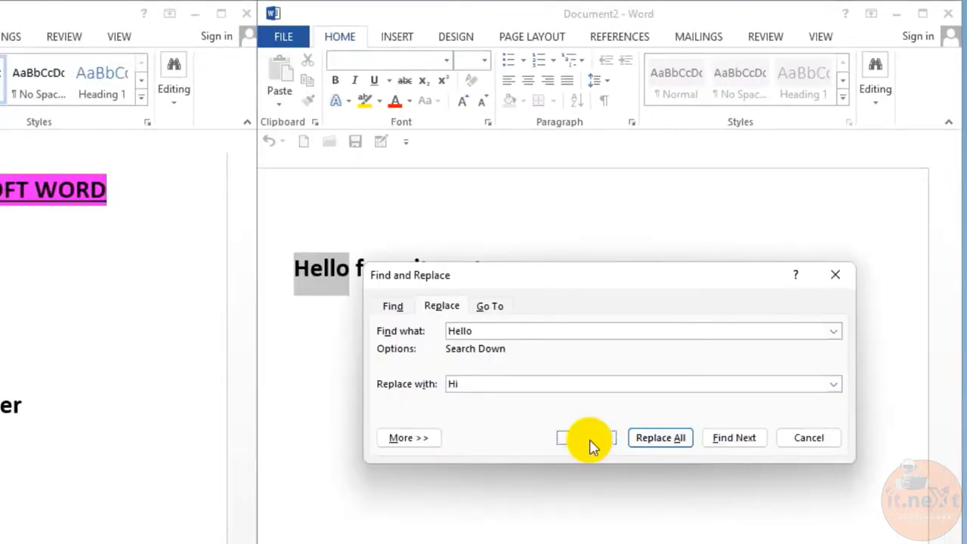
{"action": "left_click", "coordinate": [592, 445]}
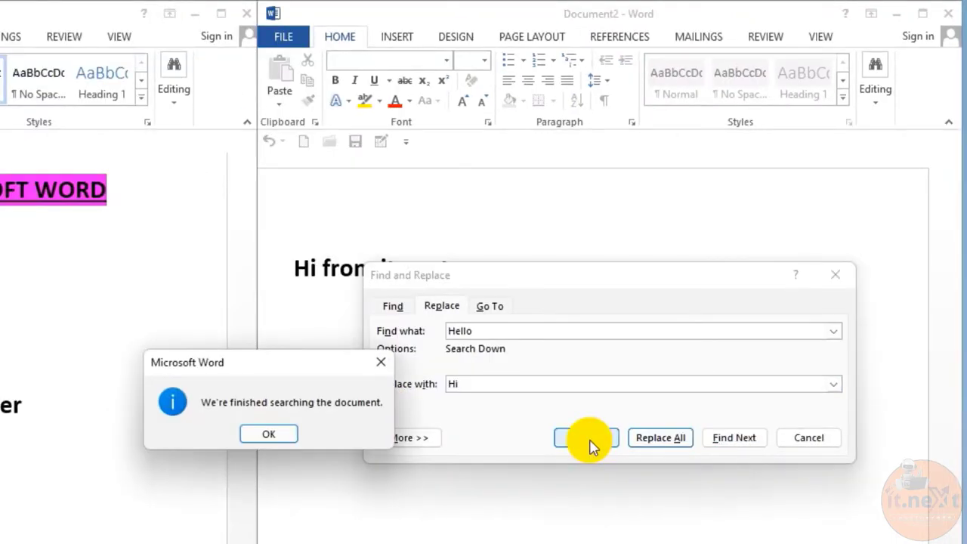
{"action": "left_click", "coordinate": [272, 429]}
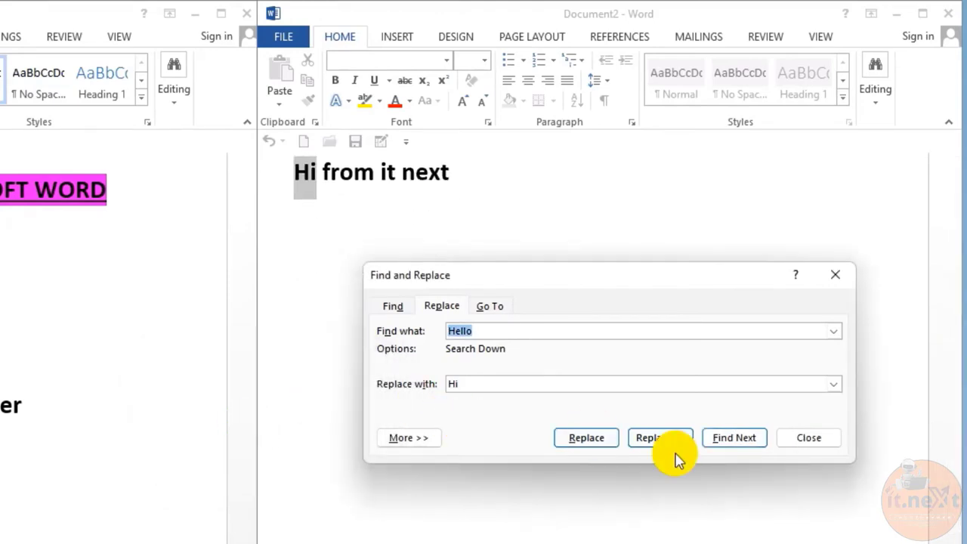
Highlight the Ctrl + I italic entry and italicize 'Hello from it next' with Ctrl+I
{"action": "left_click", "coordinate": [825, 444]}
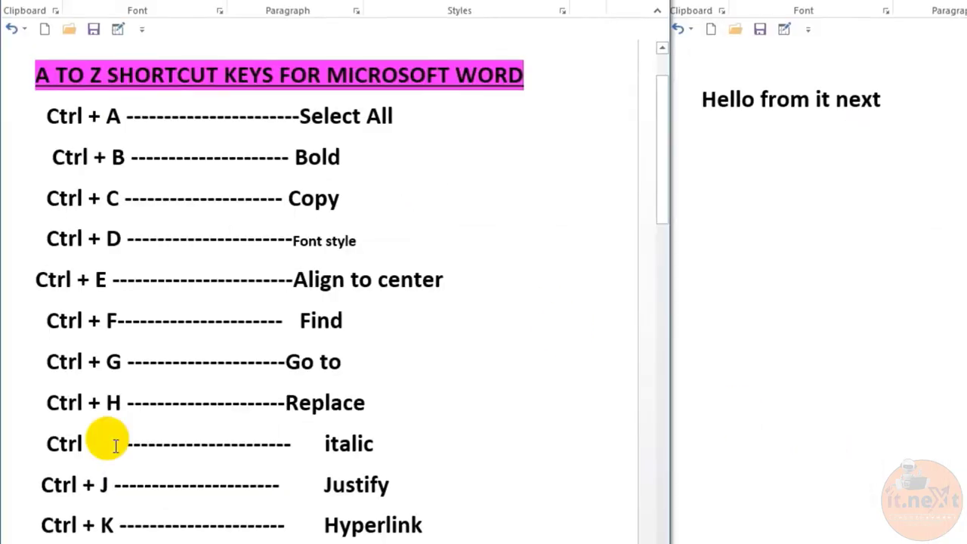
{"action": "mouse_move", "coordinate": [115, 444]}
{"action": "left_mouse_down"}
{"action": "mouse_move", "coordinate": [48, 451]}
{"action": "mouse_move", "coordinate": [323, 444]}
{"action": "left_mouse_up"}
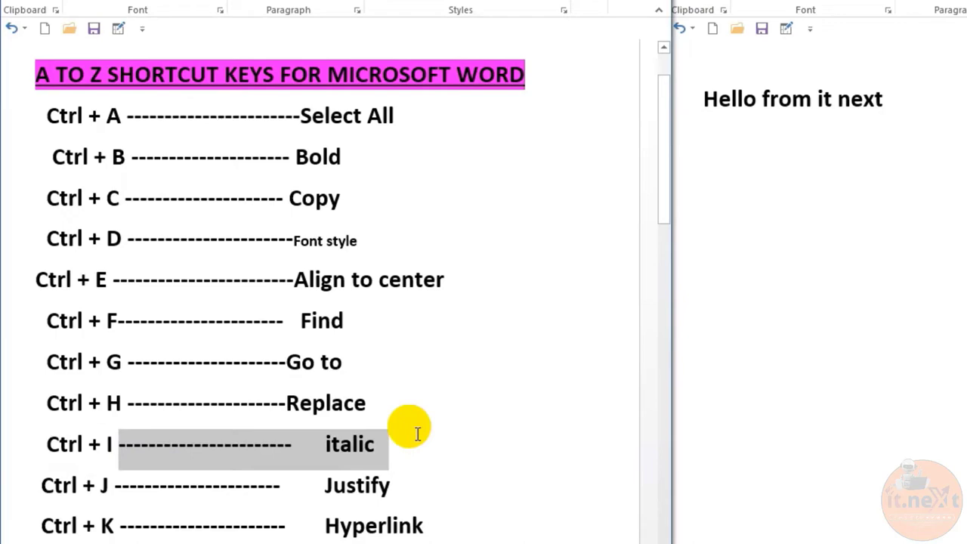
{"action": "left_click", "coordinate": [425, 440]}
{"action": "double_click", "coordinate": [425, 440]}
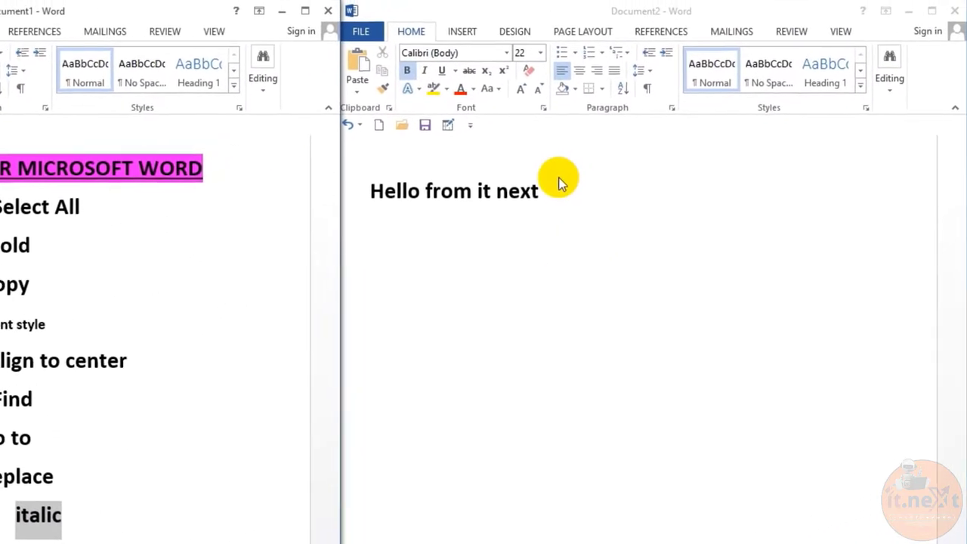
{"action": "left_click_drag", "start_coordinate": [525, 193], "coordinate": [403, 193]}
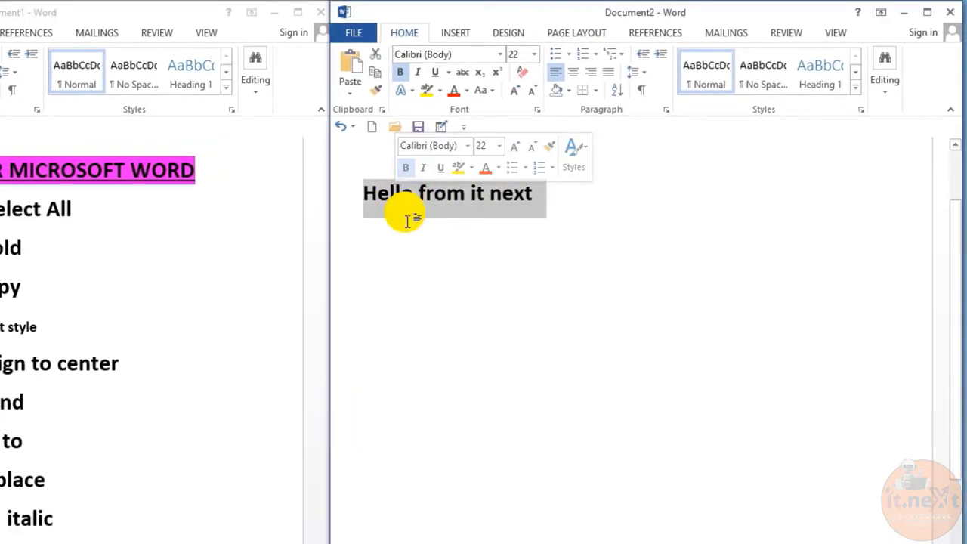
{"action": "key", "text": "ctrl+i"}
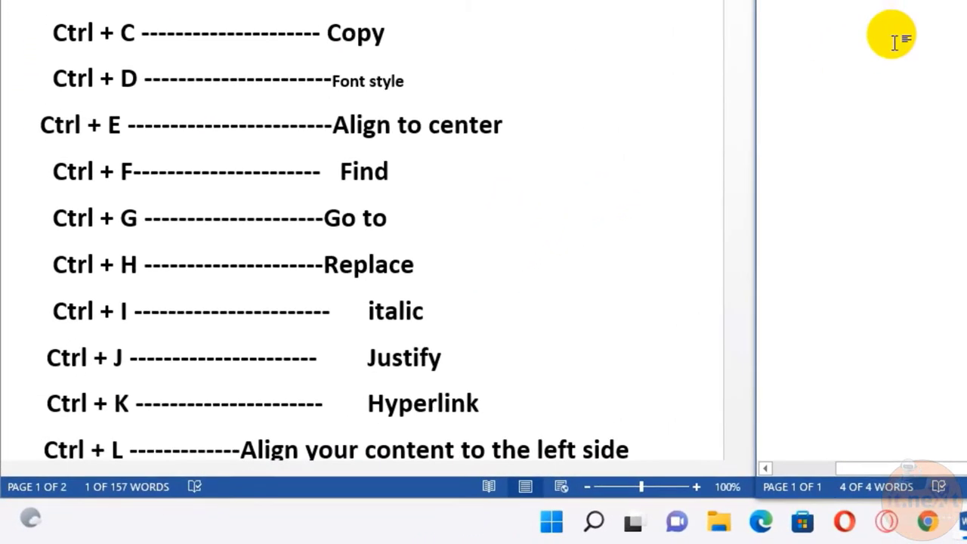
{"action": "scroll", "coordinate": [227, 264], "scroll_direction": "down", "scroll_amount": 1}
{"action": "left_click_drag", "start_coordinate": [128, 332], "coordinate": [47, 330]}
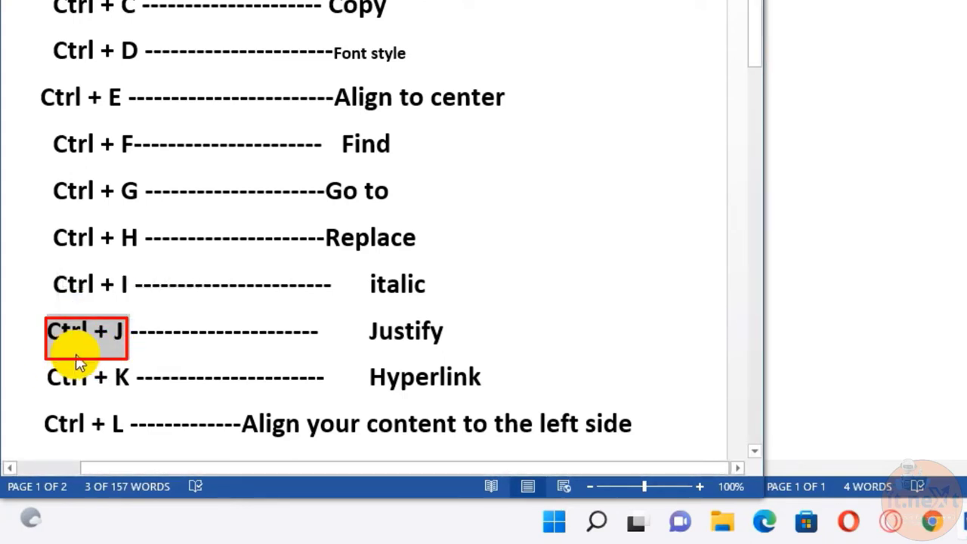
{"action": "scroll", "coordinate": [105, 344], "scroll_direction": "down", "scroll_amount": 3}
{"action": "left_click_drag", "start_coordinate": [47, 202], "coordinate": [125, 210]}
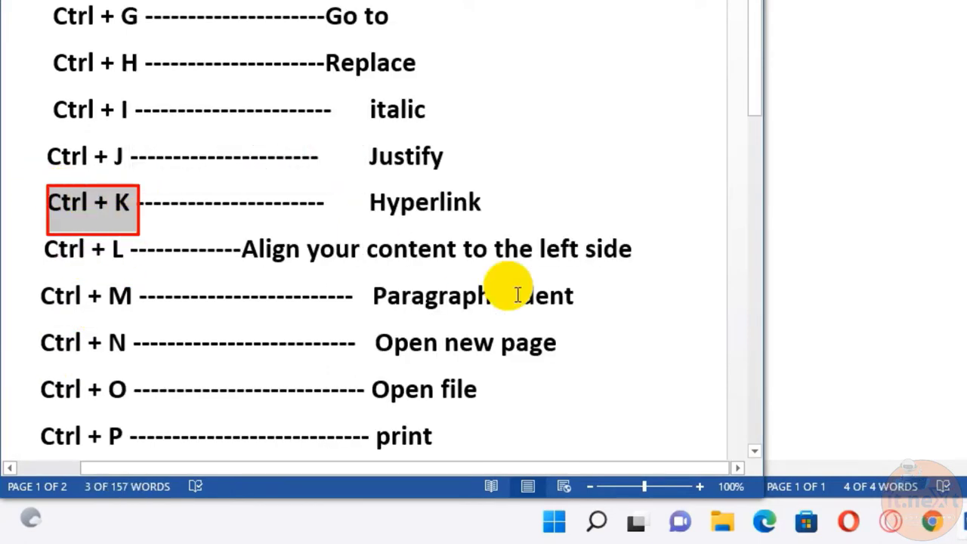
{"action": "left_click", "coordinate": [371, 208]}
{"action": "left_click_drag", "start_coordinate": [371, 208], "coordinate": [748, 216]}
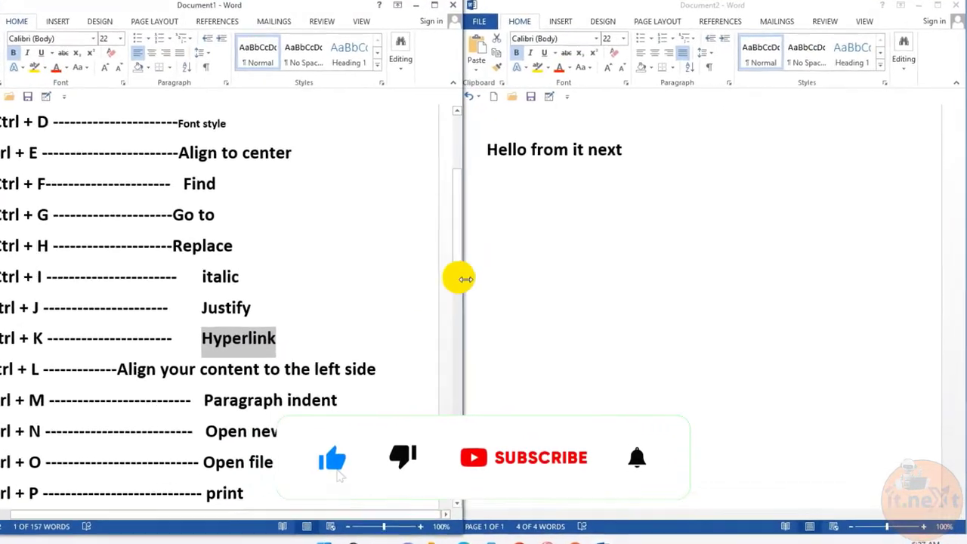
Link 'Hello from it next' to LOGO.png with Ctrl+K, then follow the link
{"action": "left_click_drag", "start_coordinate": [459, 269], "coordinate": [457, 293]}
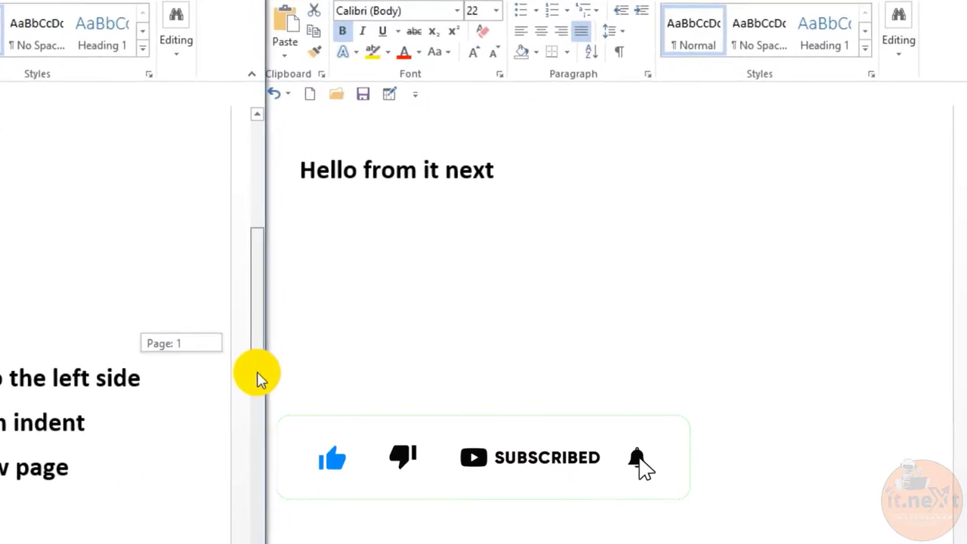
{"action": "left_click_drag", "start_coordinate": [498, 171], "coordinate": [328, 170]}
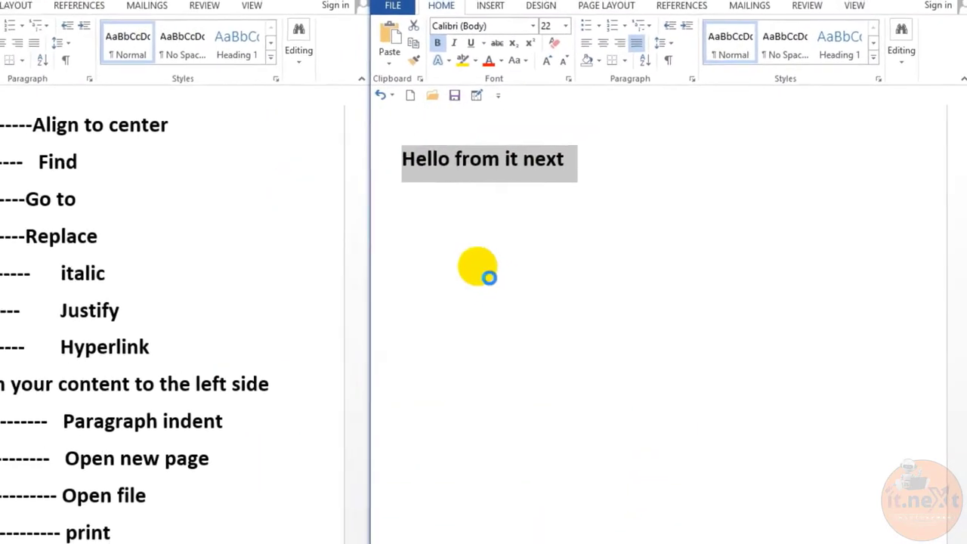
{"action": "key", "text": "ctrl+k"}
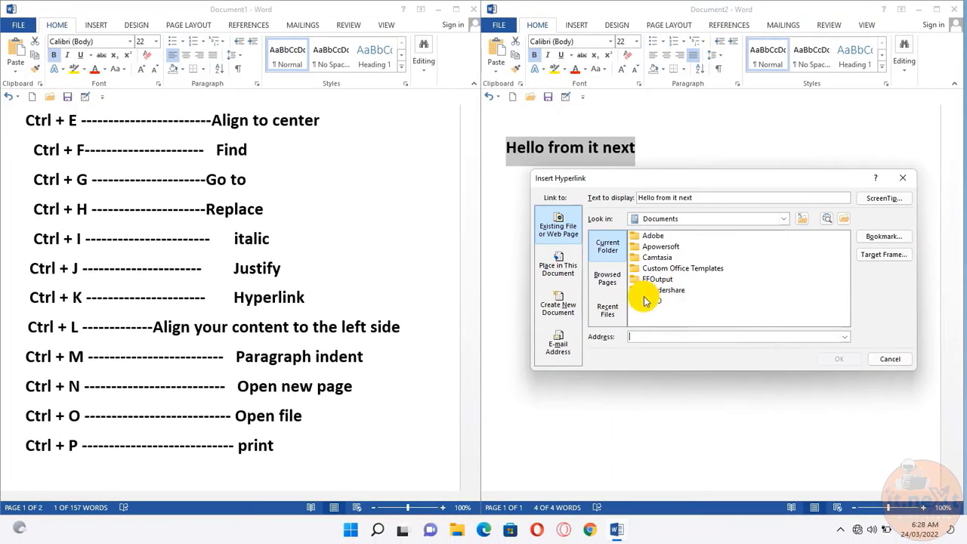
{"action": "left_click", "coordinate": [646, 302]}
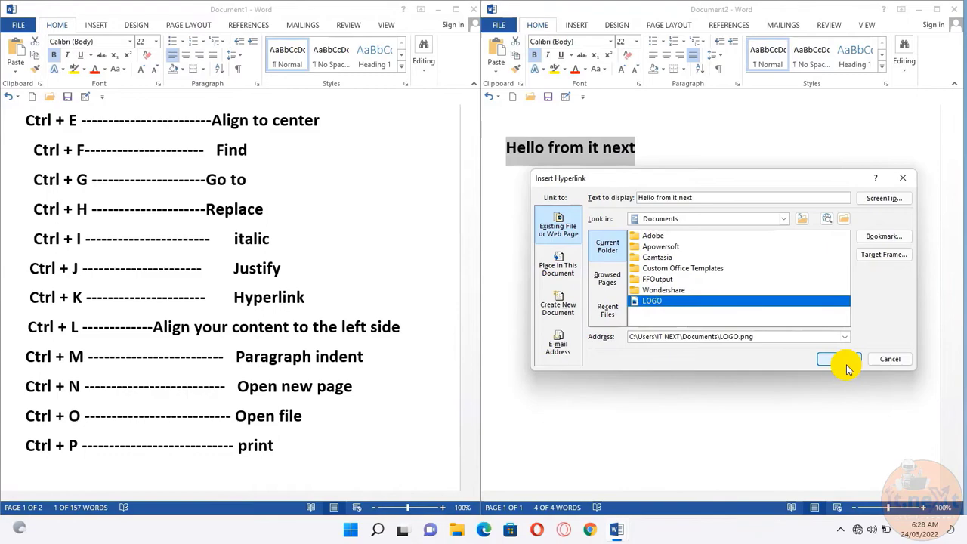
{"action": "left_click", "coordinate": [844, 361]}
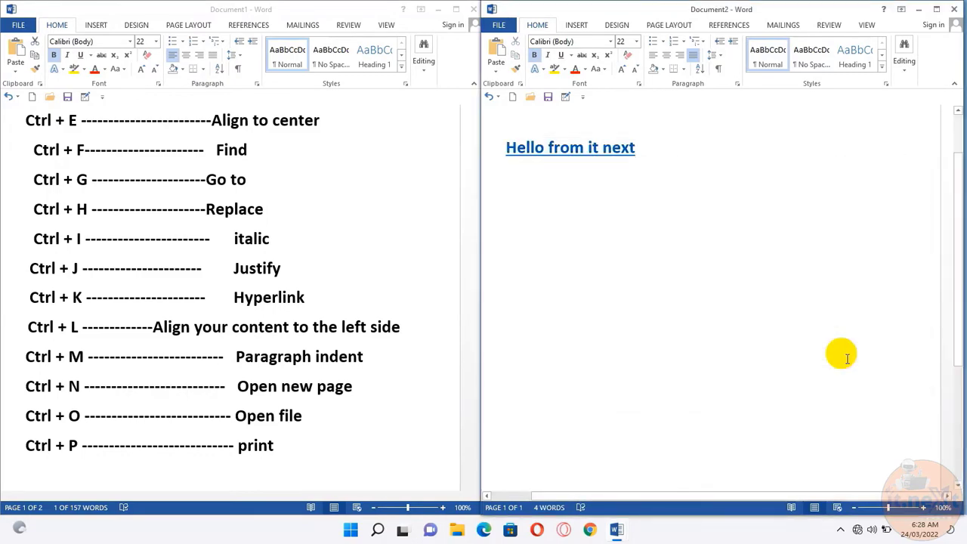
{"action": "mouse_move", "coordinate": [597, 150]}
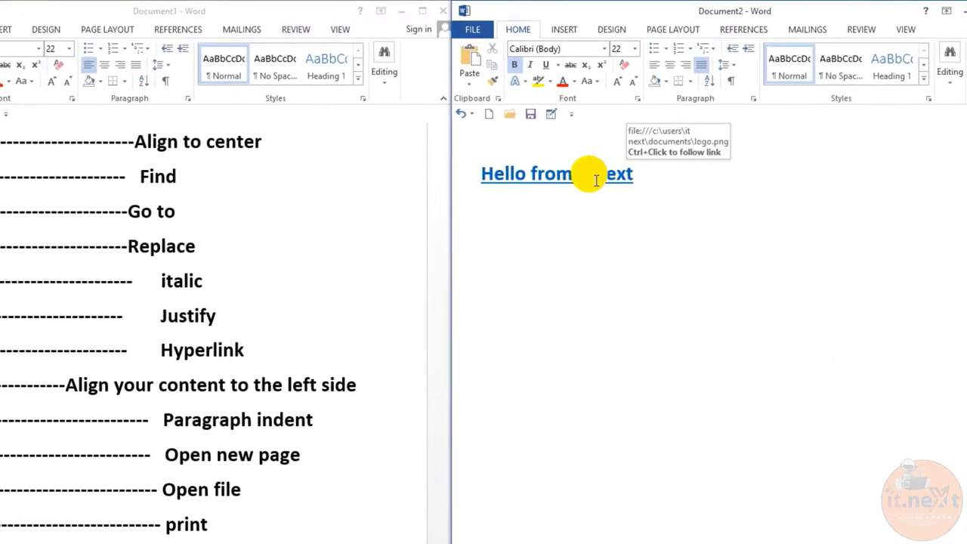
{"action": "left_click", "coordinate": [593, 175], "text": "ctrl"}
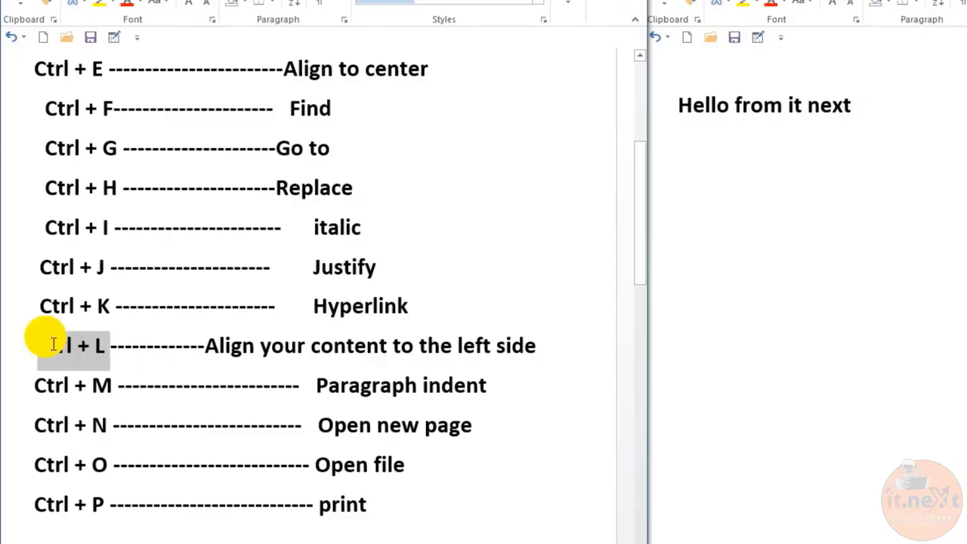
Highlight the Align left description, centre the greeting line, then left-align it with Ctrl+L
{"action": "left_click_drag", "start_coordinate": [205, 345], "coordinate": [535, 347]}
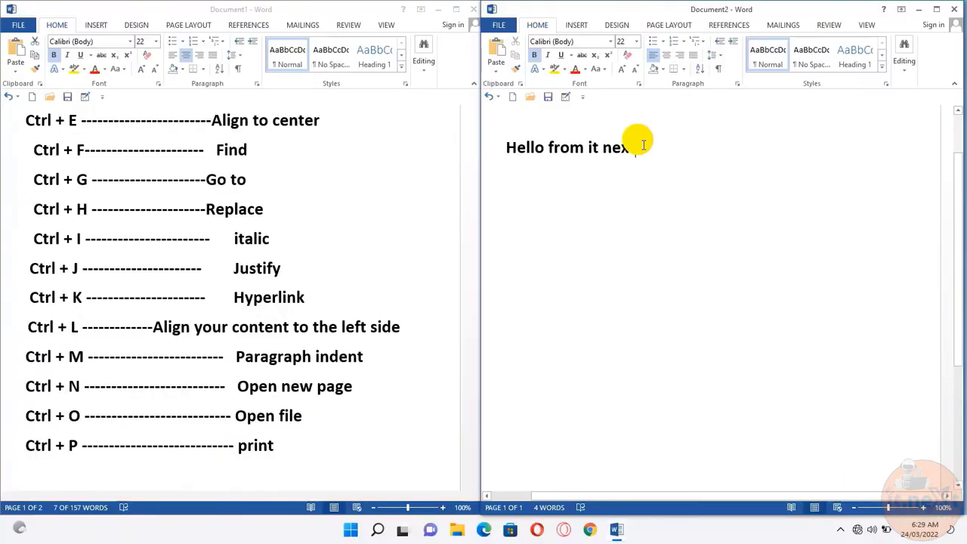
{"action": "left_click_drag", "start_coordinate": [568, 117], "coordinate": [417, 114]}
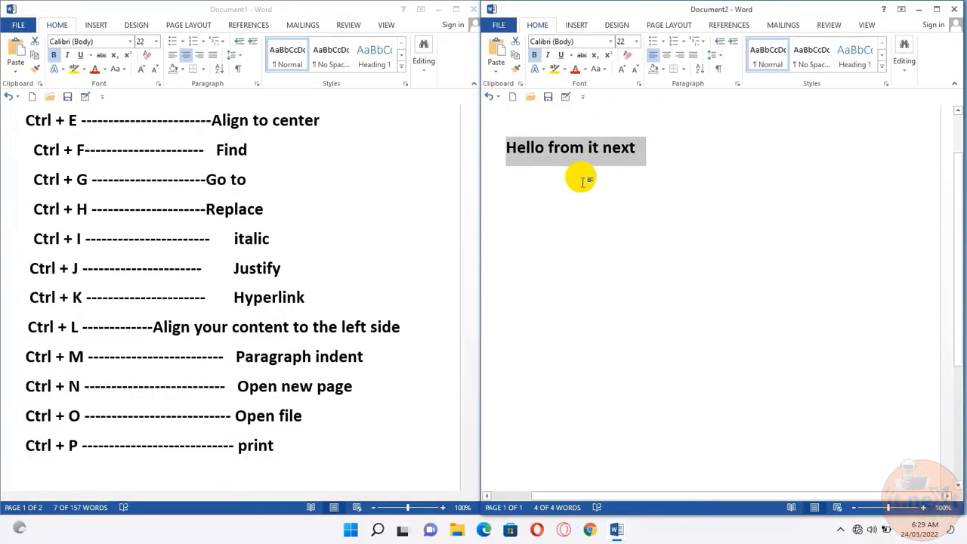
{"action": "left_click", "coordinate": [666, 56]}
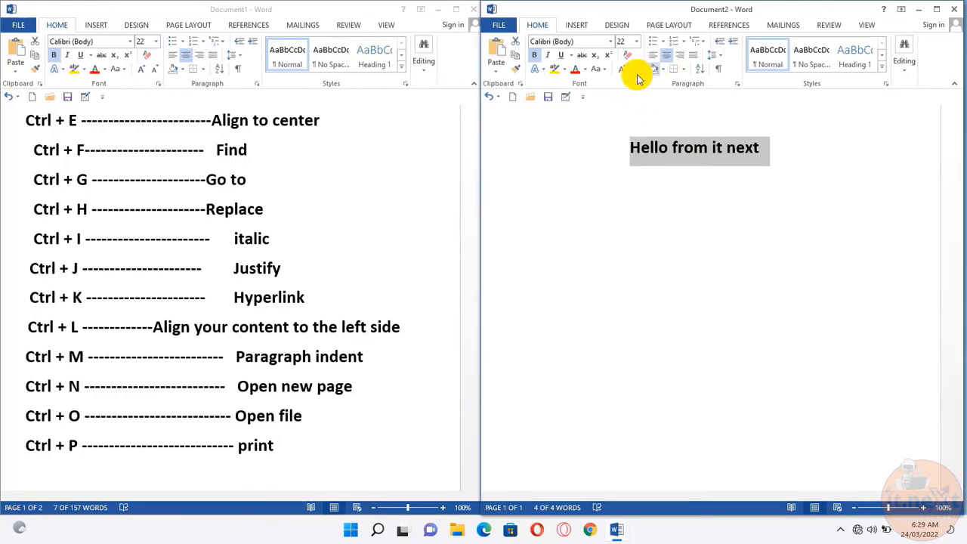
{"action": "key", "text": "ctrl+l"}
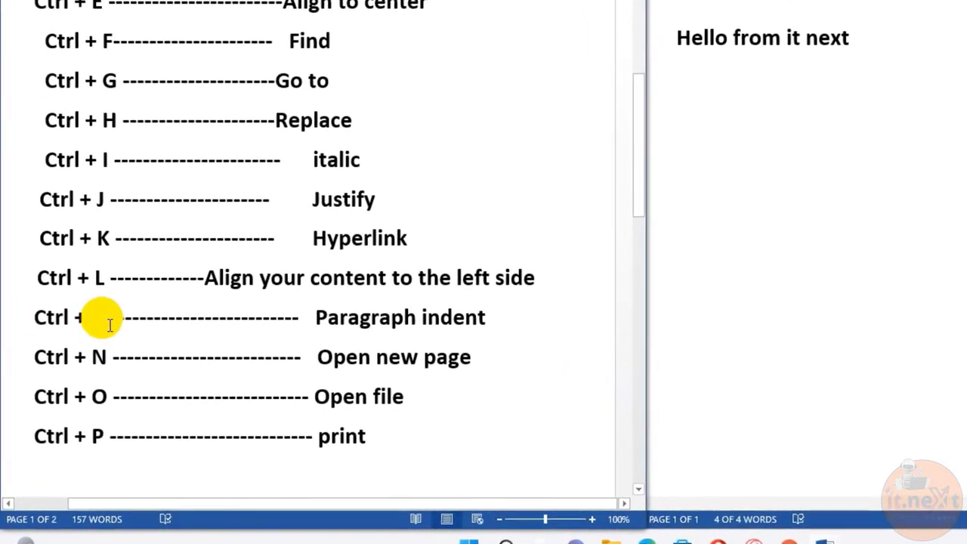
Highlight the Ctrl + M Paragraph indent entry in the shortcut list
{"action": "left_click_drag", "start_coordinate": [107, 315], "coordinate": [57, 335]}
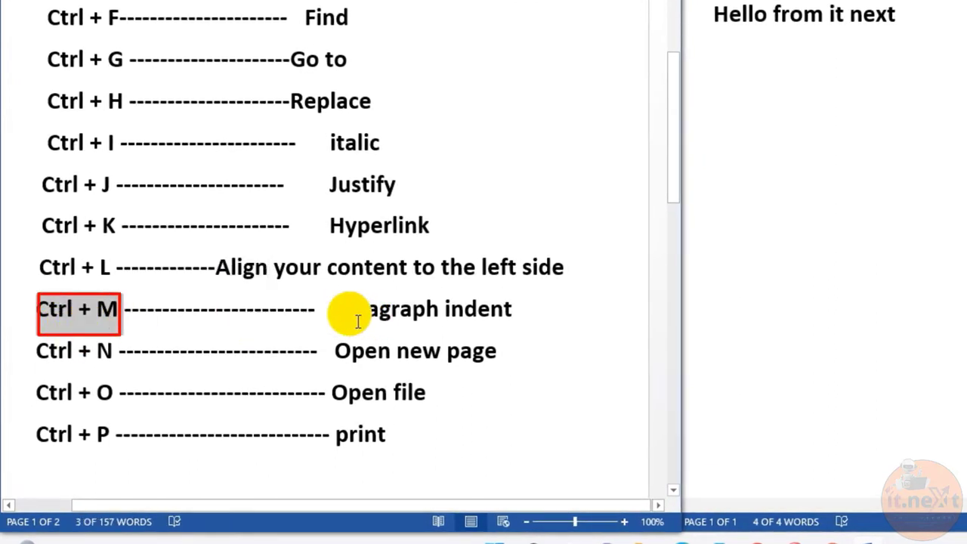
{"action": "left_click_drag", "start_coordinate": [333, 311], "coordinate": [512, 316]}
{"action": "left_click", "coordinate": [111, 355]}
Highlight Ctrl + N Open new page, create blank Document3, and move it aside
{"action": "left_click_drag", "start_coordinate": [92, 353], "coordinate": [37, 351]}
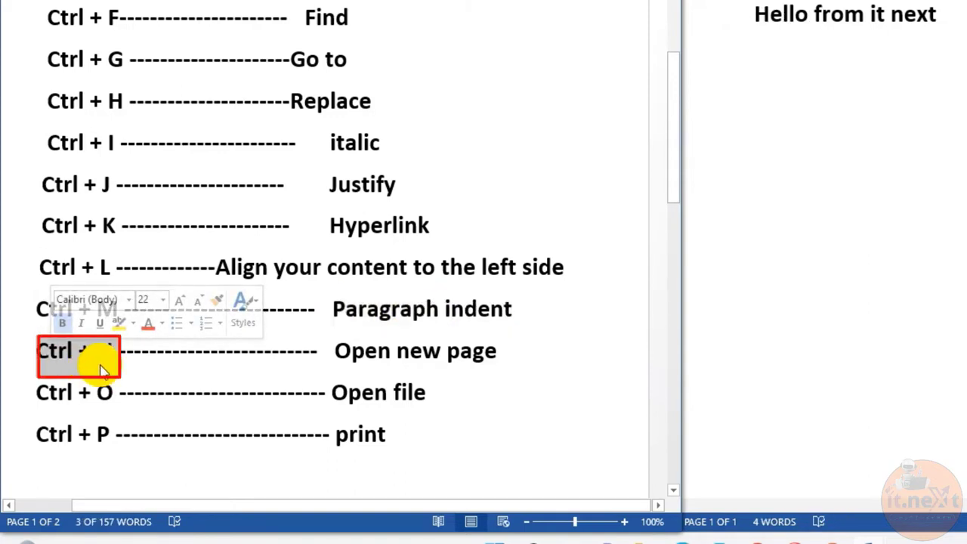
{"action": "left_click_drag", "start_coordinate": [322, 348], "coordinate": [511, 357]}
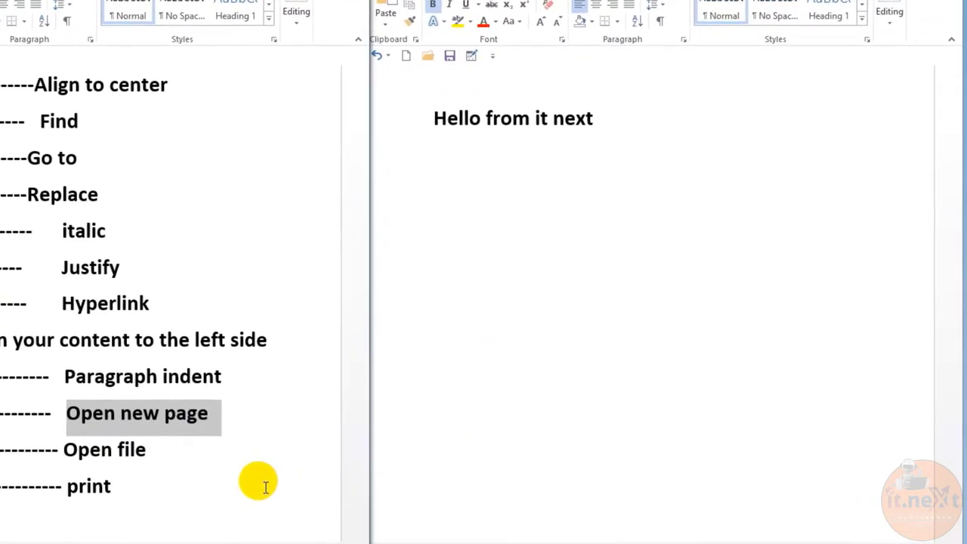
{"action": "key", "text": "ctrl+n"}
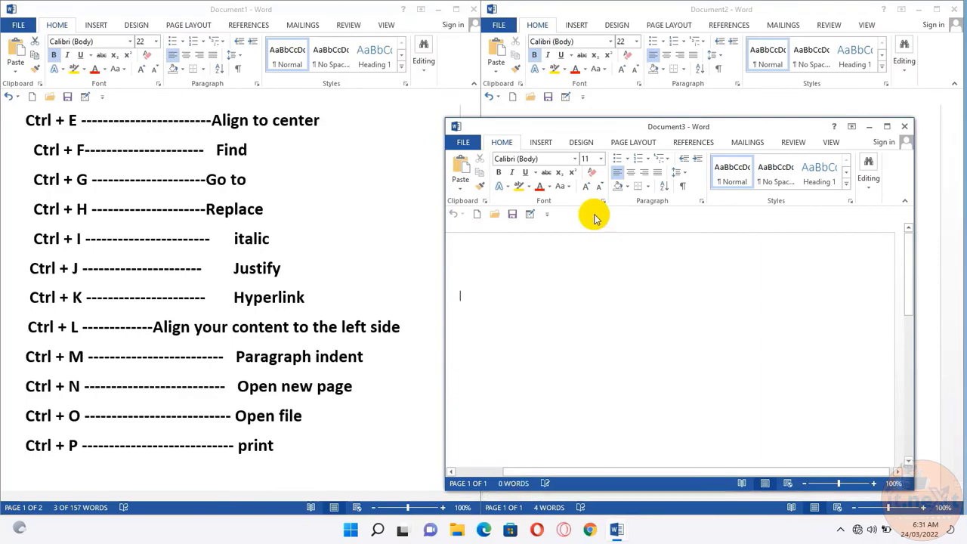
{"action": "left_click_drag", "start_coordinate": [676, 126], "coordinate": [556, 143]}
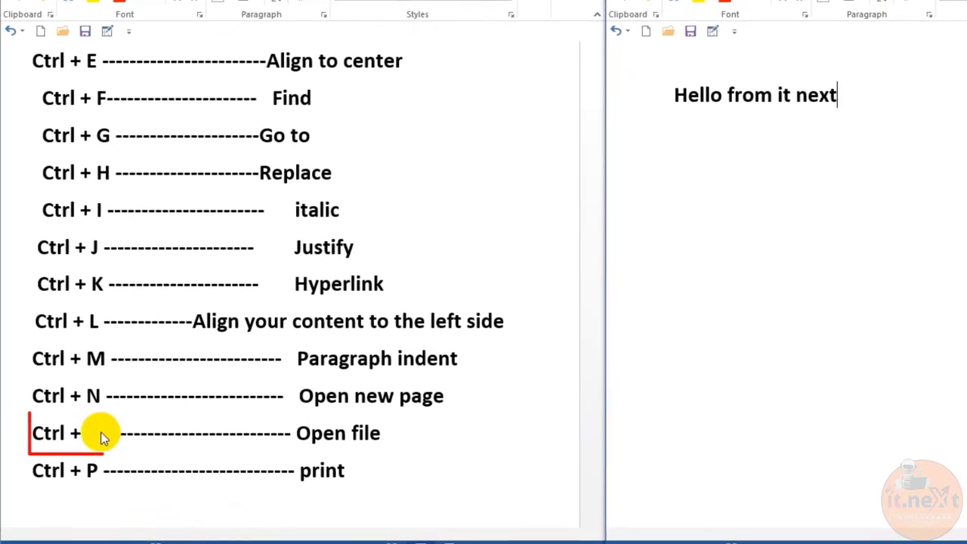
Mark Ctrl + O and Ctrl + P in the list and show Word's Open and Print screens
{"action": "left_click", "coordinate": [101, 432]}
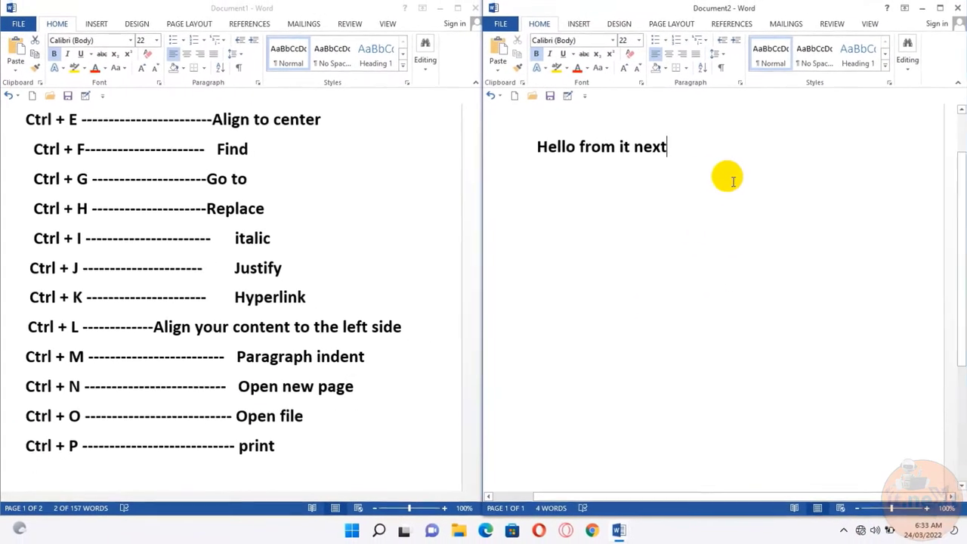
{"action": "key", "text": "ctrl+o"}
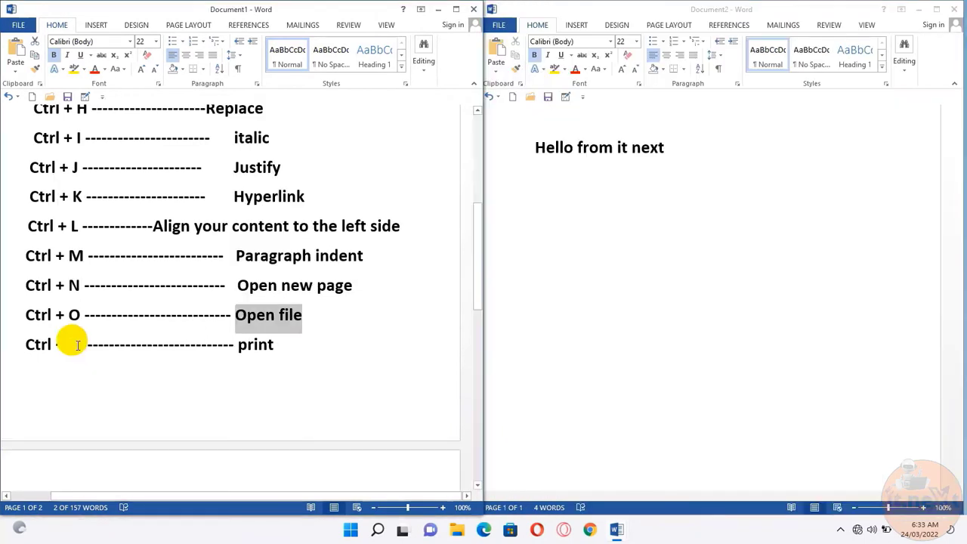
{"action": "left_click_drag", "start_coordinate": [69, 341], "coordinate": [15, 339]}
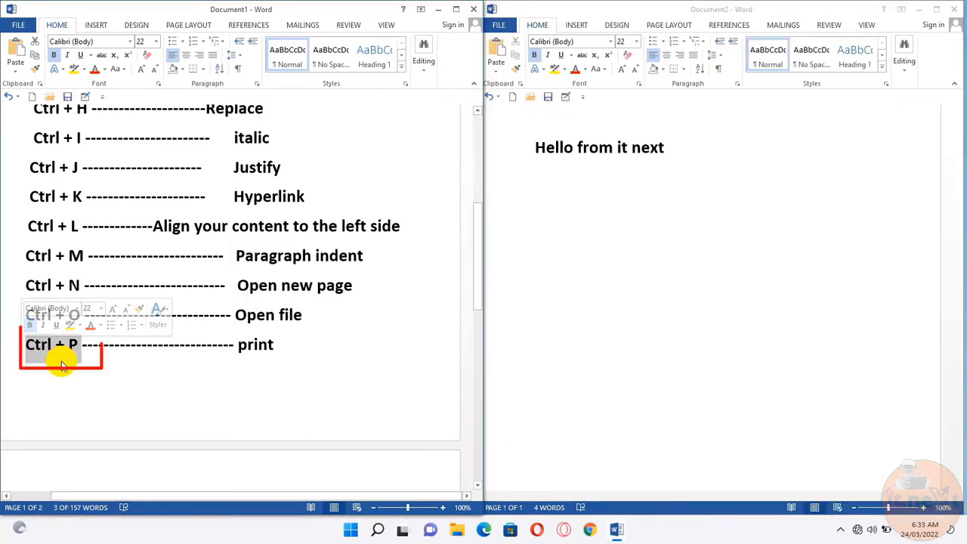
{"action": "left_click_drag", "start_coordinate": [238, 344], "coordinate": [274, 345]}
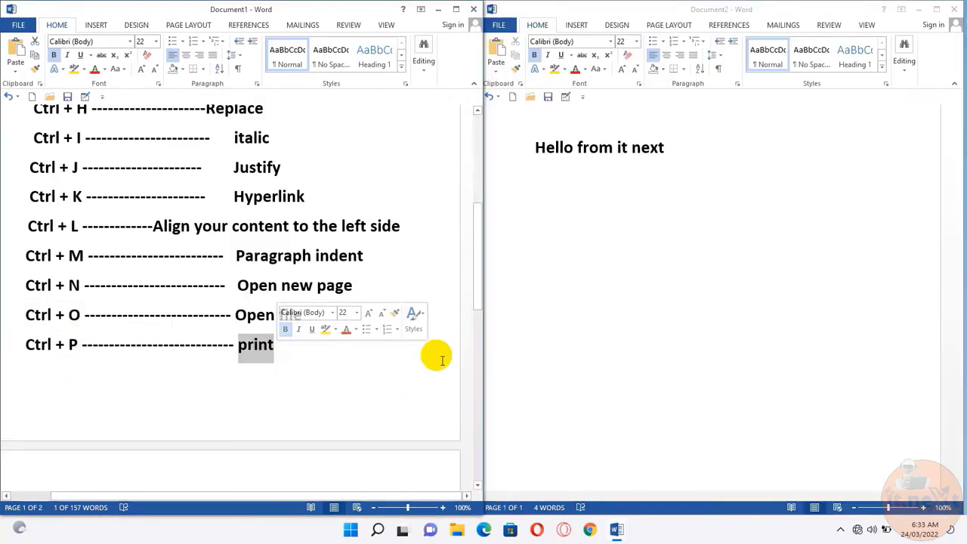
{"action": "key", "text": "ctrl+p"}
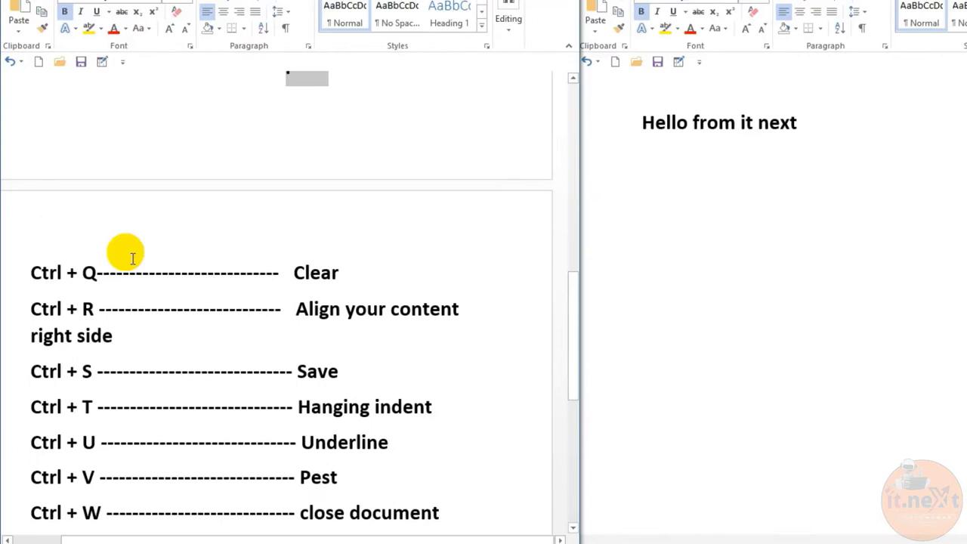
{"action": "left_click", "coordinate": [27, 274]}
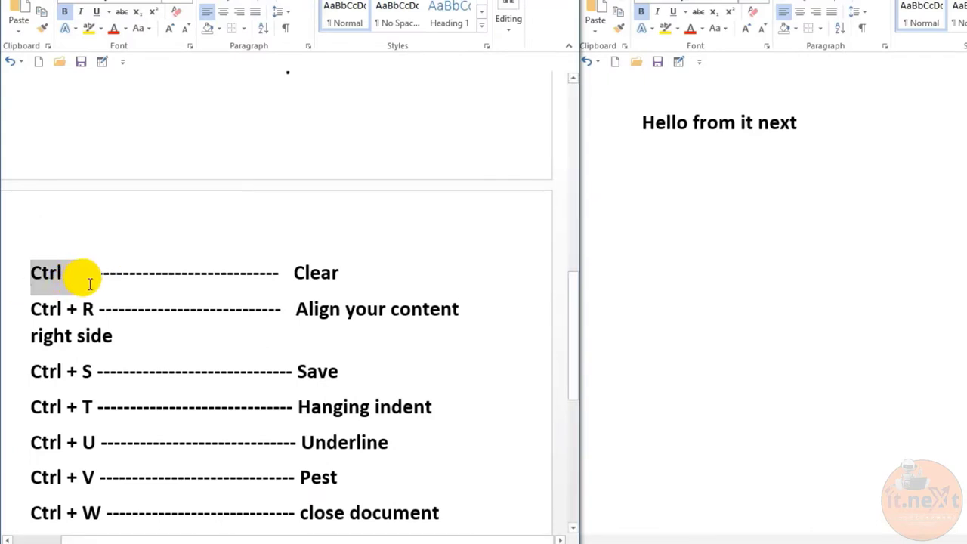
{"action": "left_click_drag", "start_coordinate": [94, 283], "coordinate": [96, 276]}
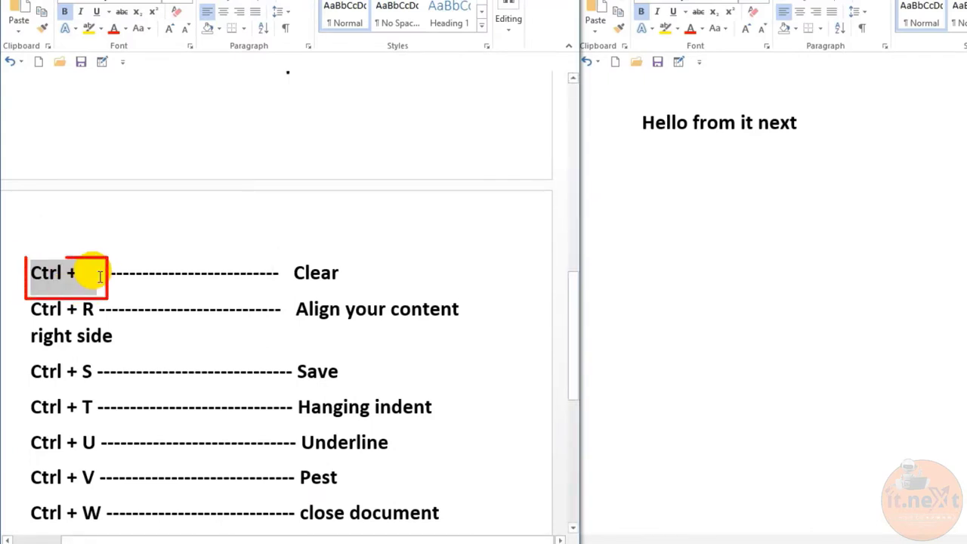
{"action": "double_click", "coordinate": [336, 273]}
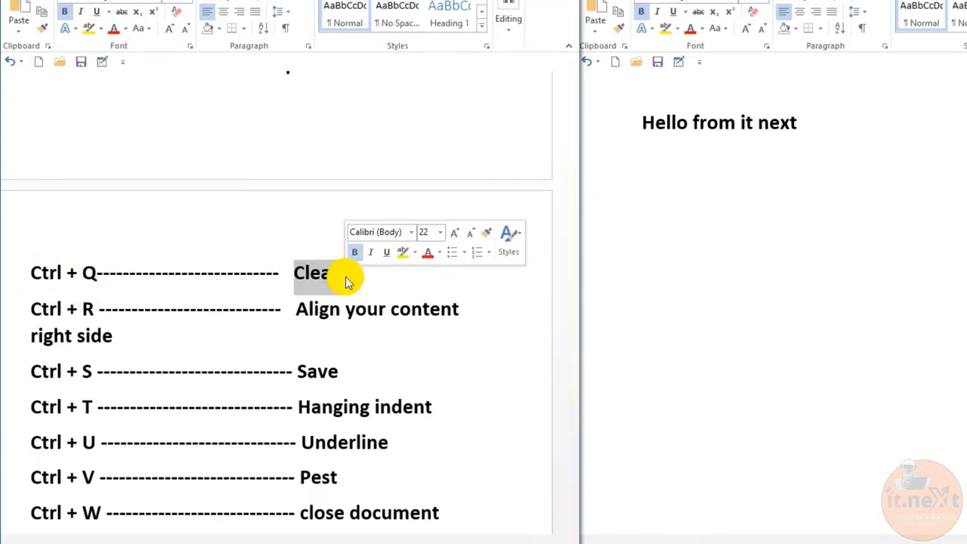
{"action": "left_click", "coordinate": [32, 310]}
{"action": "left_click_drag", "start_coordinate": [97, 310], "coordinate": [328, 313]}
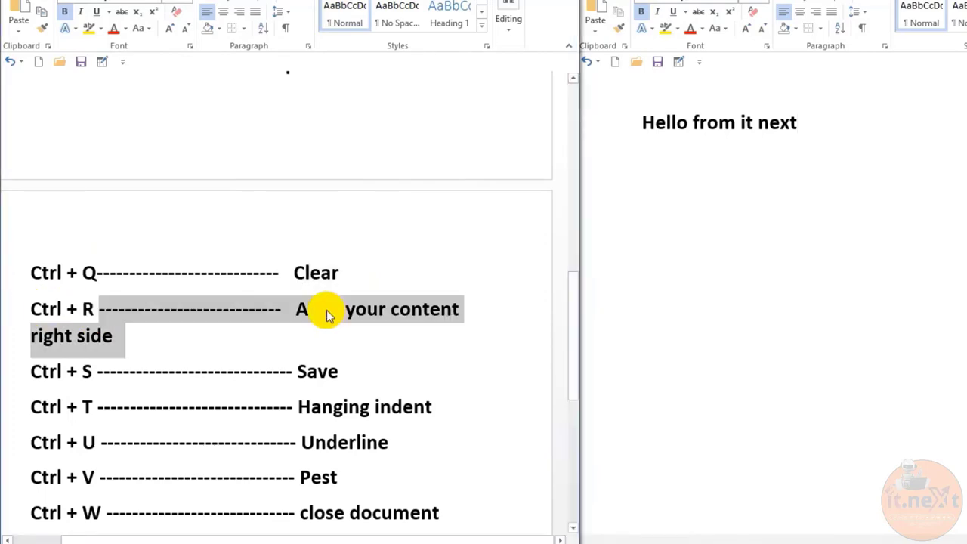
{"action": "triple_click", "coordinate": [644, 123]}
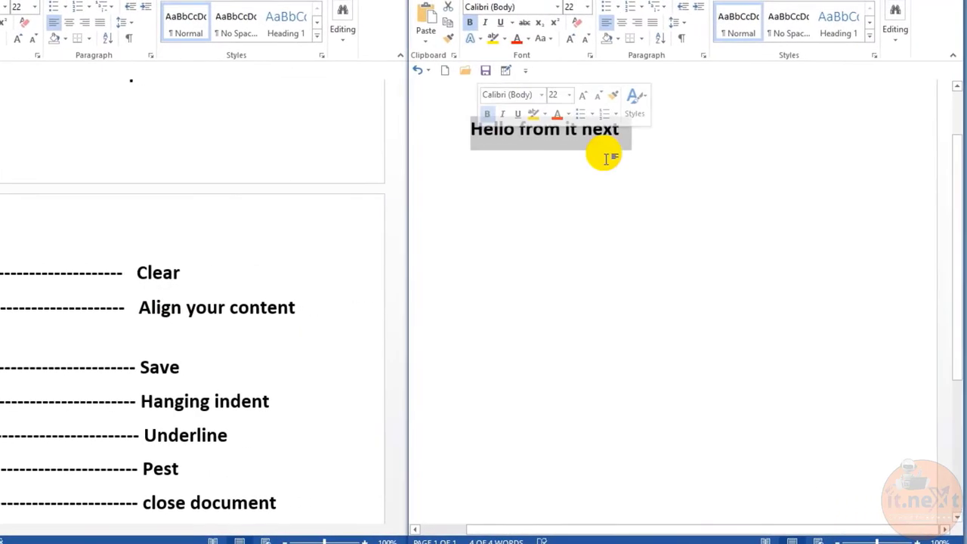
{"action": "key", "text": "ctrl+r"}
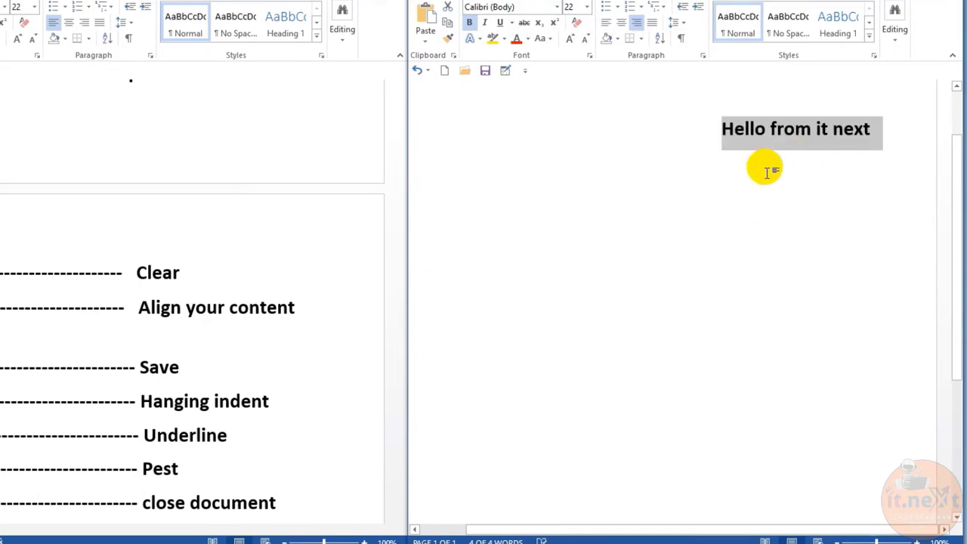
{"action": "left_click_drag", "start_coordinate": [47, 317], "coordinate": [33, 297]}
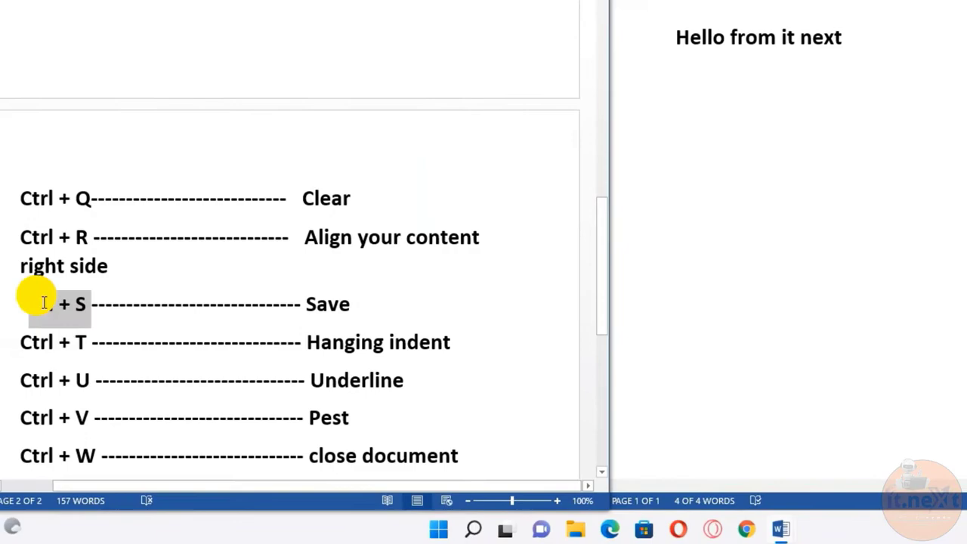
{"action": "left_click_drag", "start_coordinate": [321, 299], "coordinate": [344, 300]}
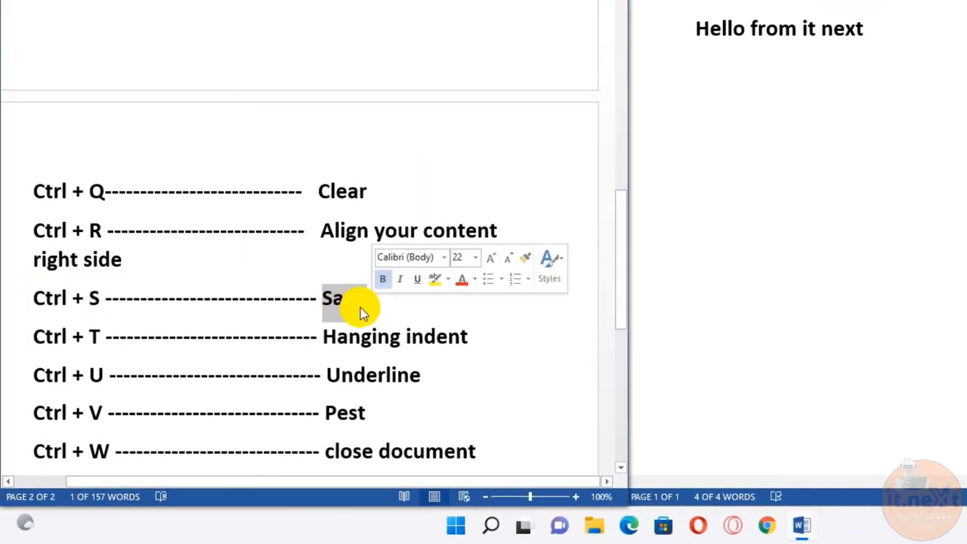
{"action": "double_click", "coordinate": [359, 306]}
{"action": "left_click", "coordinate": [868, 34]}
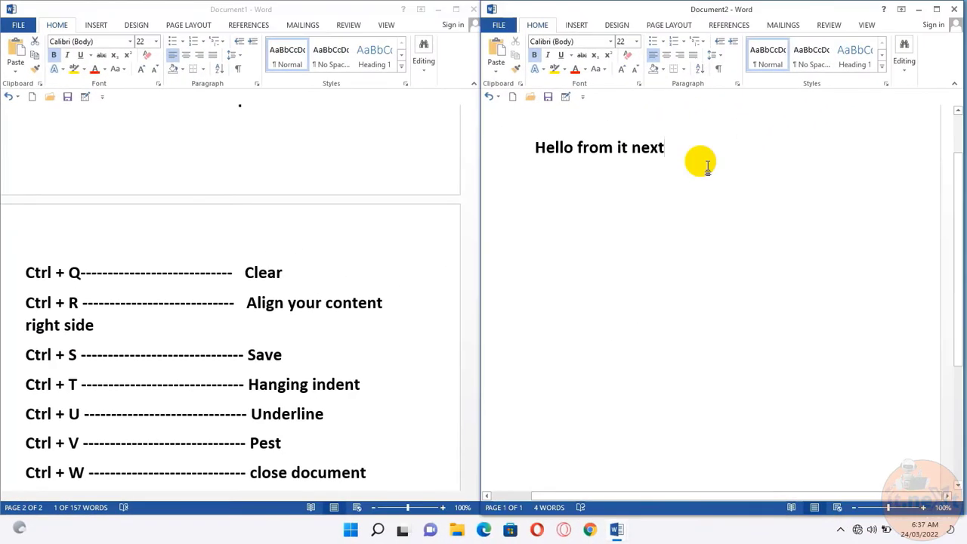
{"action": "key", "text": "ctrl+s"}
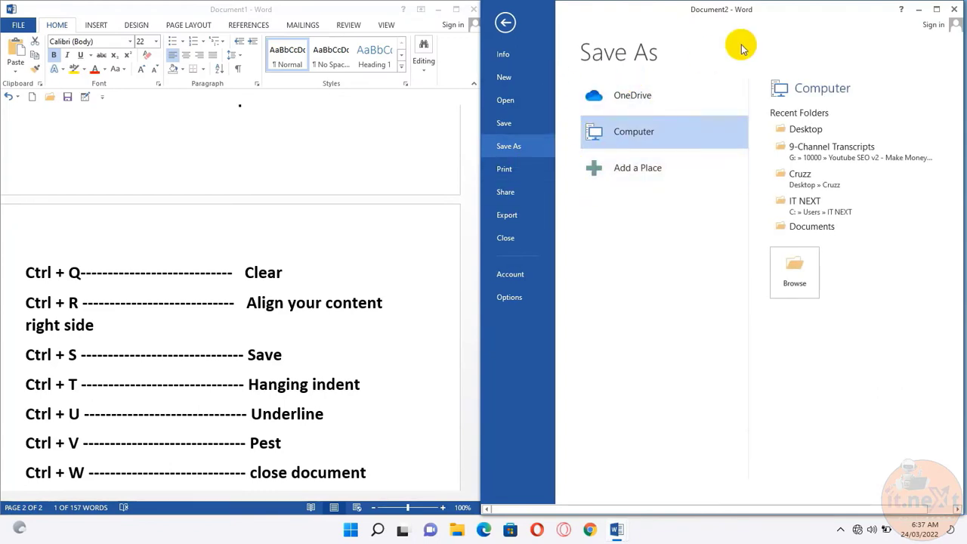
{"action": "key", "text": "Escape"}
{"action": "left_click", "coordinate": [77, 381]}
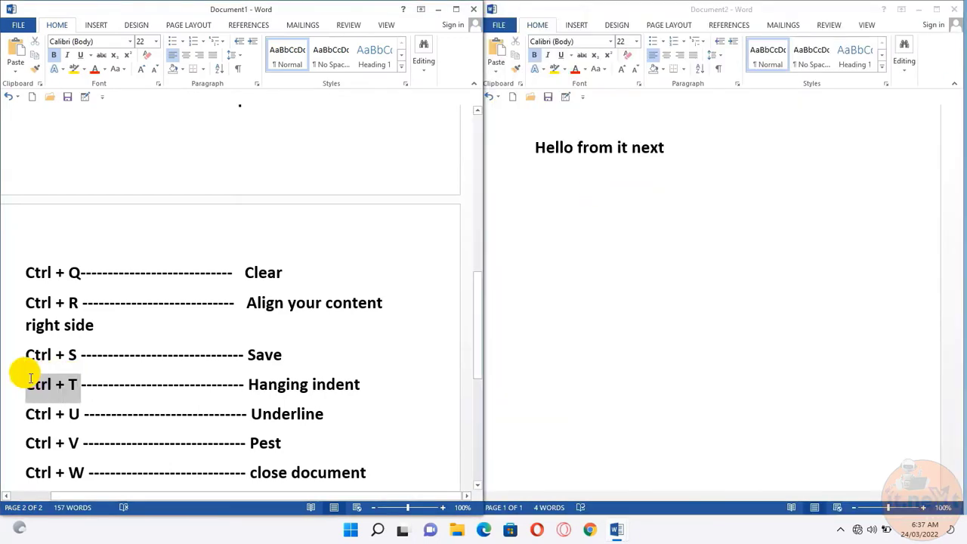
{"action": "left_click_drag", "start_coordinate": [29, 381], "coordinate": [79, 392]}
{"action": "left_click_drag", "start_coordinate": [249, 385], "coordinate": [351, 389]}
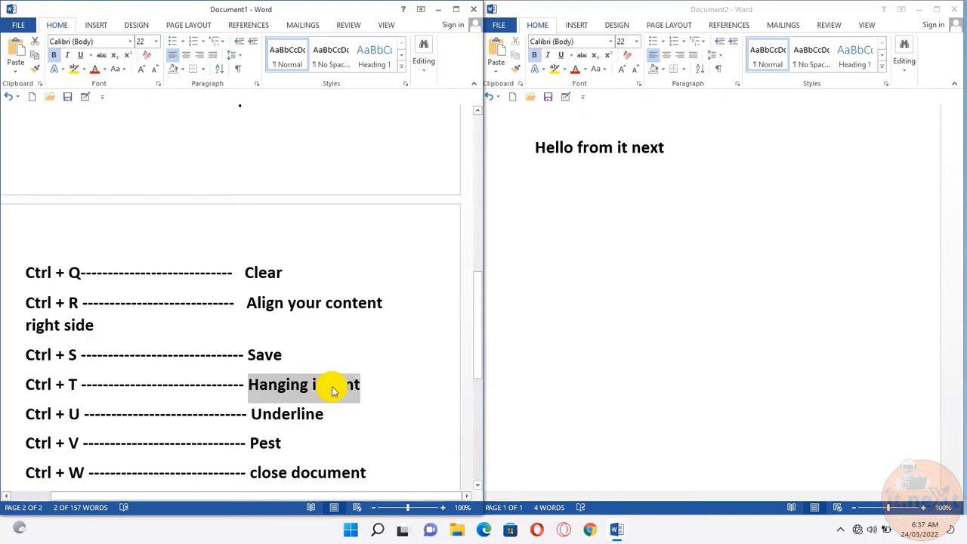
{"action": "left_click", "coordinate": [79, 414]}
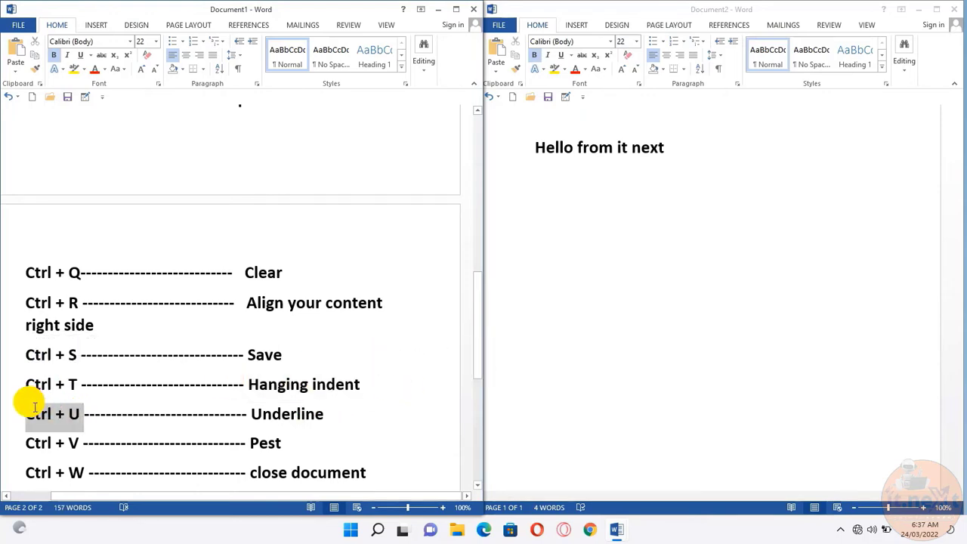
{"action": "left_click_drag", "start_coordinate": [35, 408], "coordinate": [23, 413]}
{"action": "left_click", "coordinate": [365, 424], "text": "shift"}
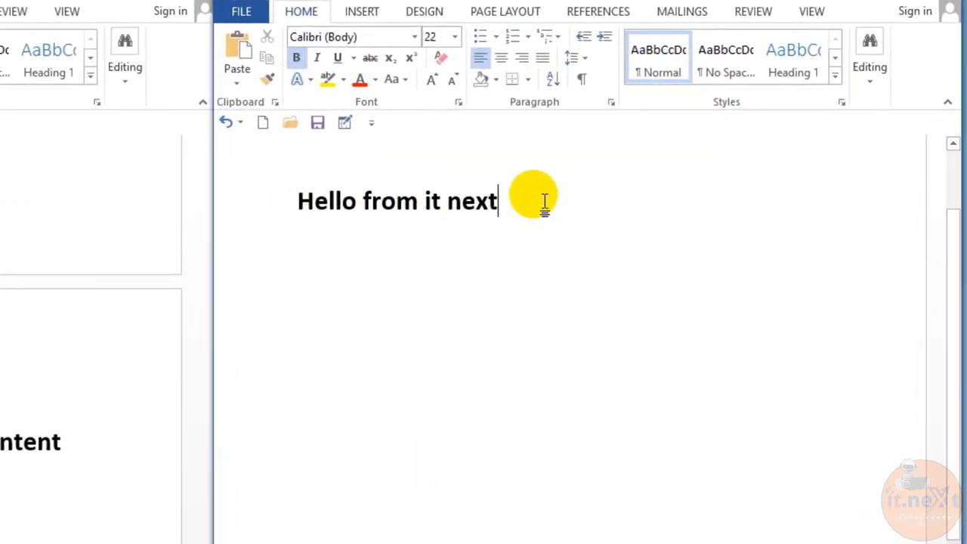
{"action": "left_click_drag", "start_coordinate": [559, 195], "coordinate": [339, 211]}
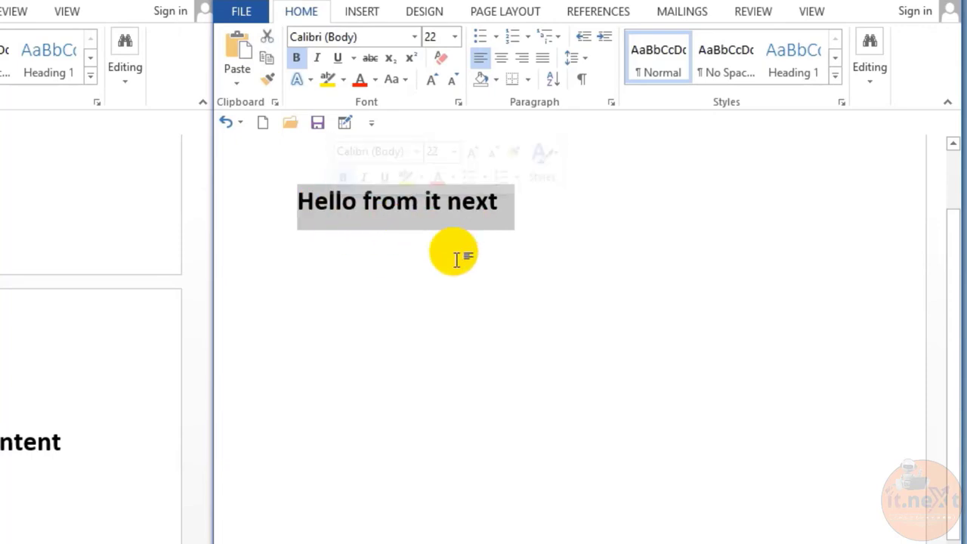
{"action": "left_click_drag", "start_coordinate": [104, 414], "coordinate": [28, 423]}
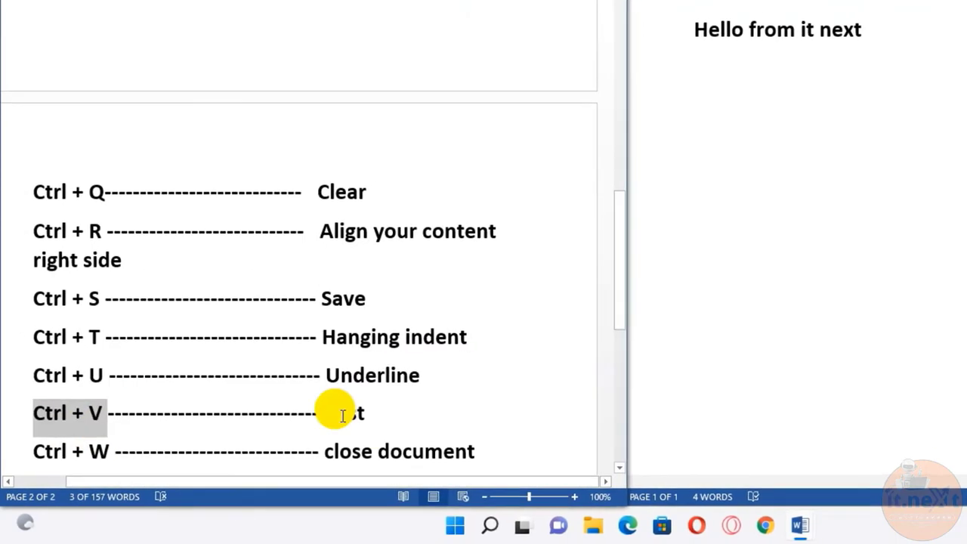
{"action": "left_click_drag", "start_coordinate": [333, 408], "coordinate": [375, 417]}
{"action": "left_click", "coordinate": [347, 426]}
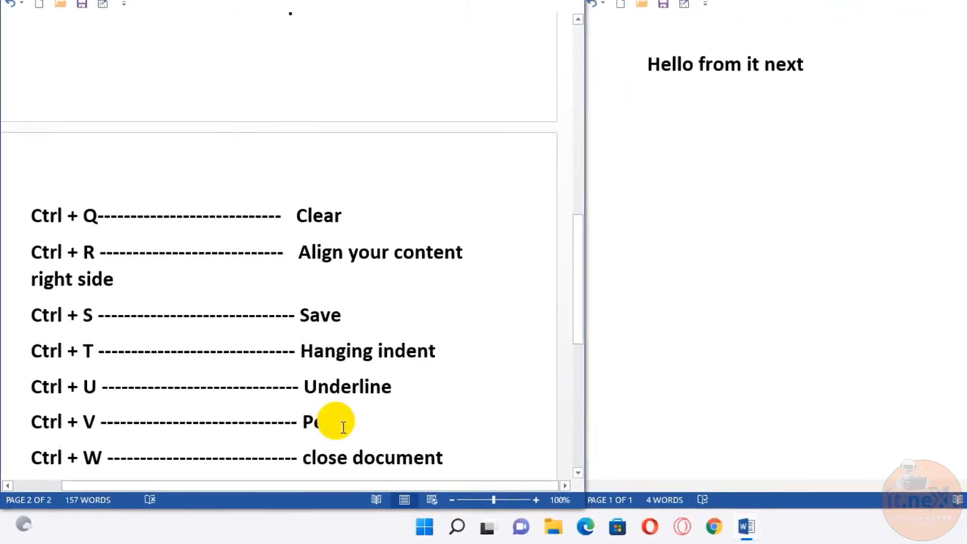
{"action": "left_click", "coordinate": [773, 117]}
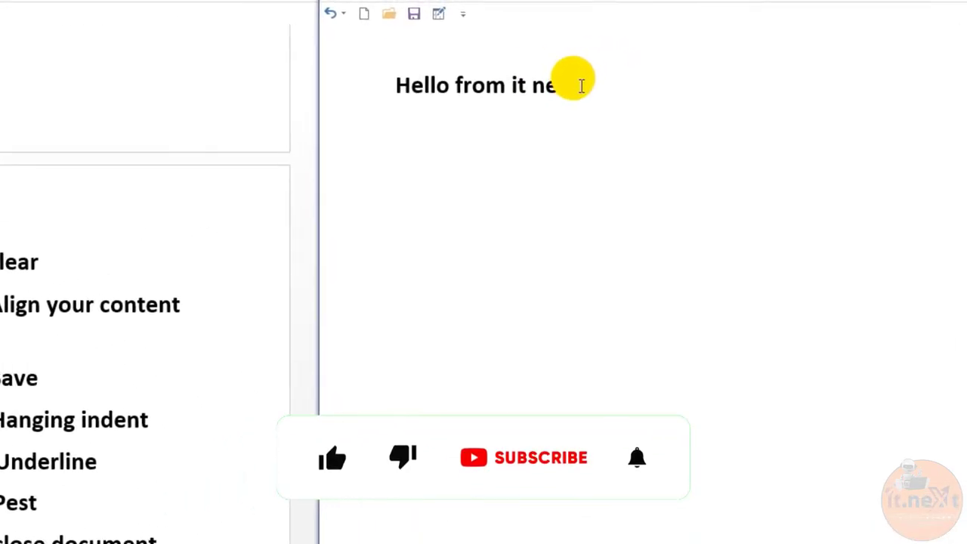
{"action": "left_click_drag", "start_coordinate": [675, 78], "coordinate": [521, 79]}
{"action": "key", "text": "ctrl+c"}
{"action": "key", "text": "Right"}
{"action": "key", "text": "ctrl+v"}
{"action": "key", "text": "ctrl+v"}
{"action": "key", "text": "ctrl+v"}
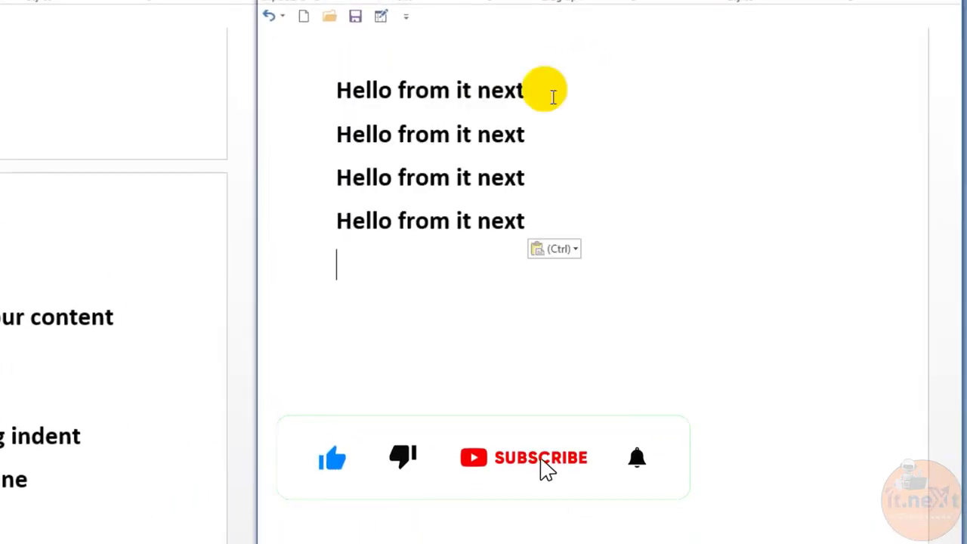
{"action": "key", "text": "ctrl+v"}
{"action": "key", "text": "ctrl+v"}
{"action": "key", "text": "ctrl+v"}
{"action": "key", "text": "ctrl+v"}
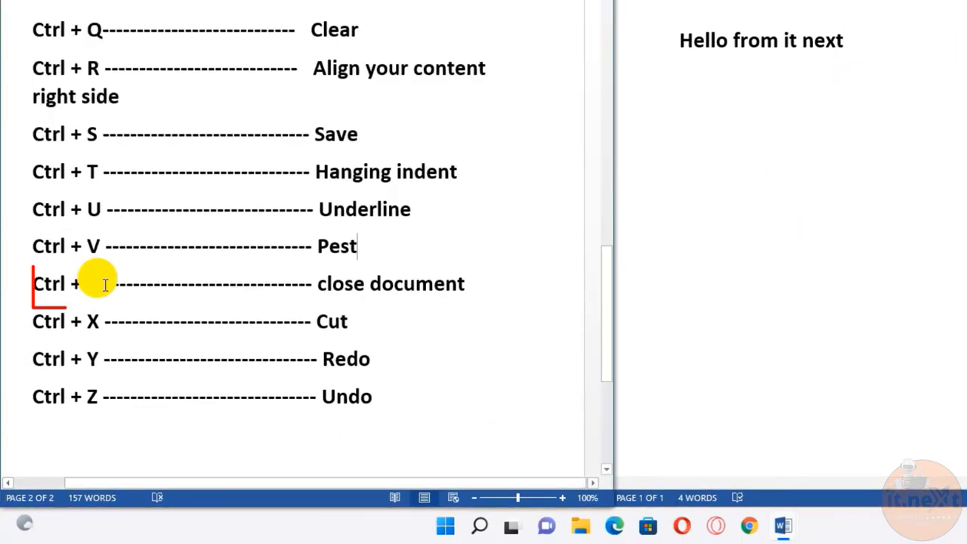
Demonstrate Ctrl+W on the second document, cancelling the close so it stays open
{"action": "left_click_drag", "start_coordinate": [318, 283], "coordinate": [467, 282]}
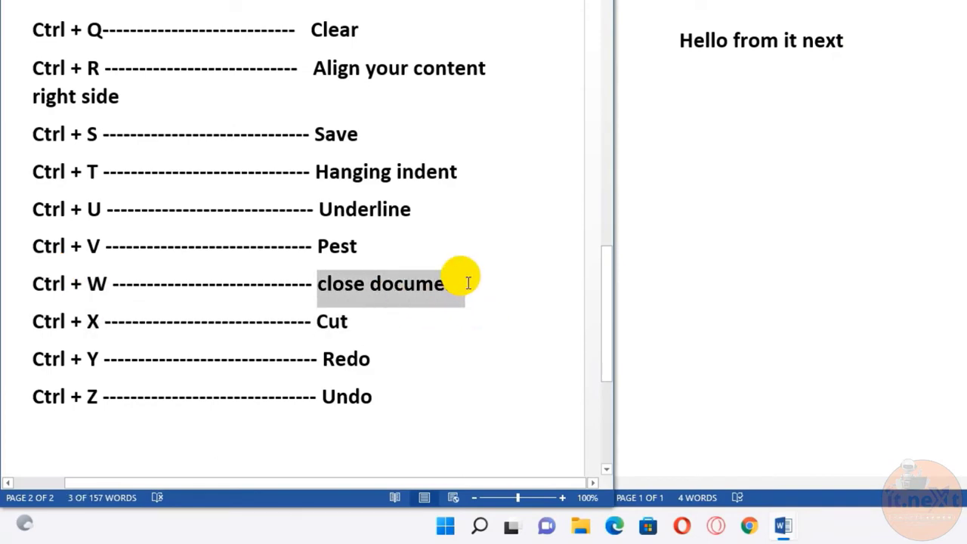
{"action": "left_click", "coordinate": [795, 143]}
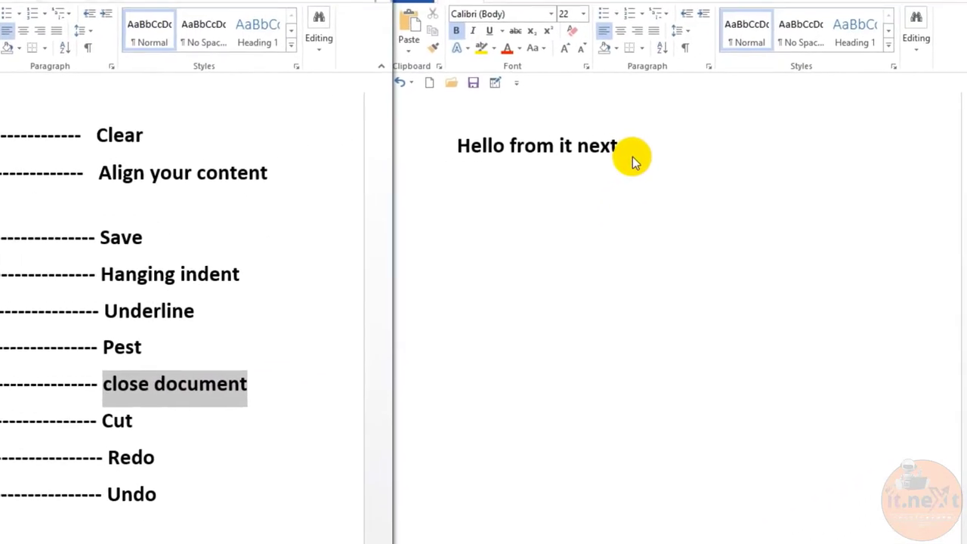
{"action": "key", "text": "ctrl+w"}
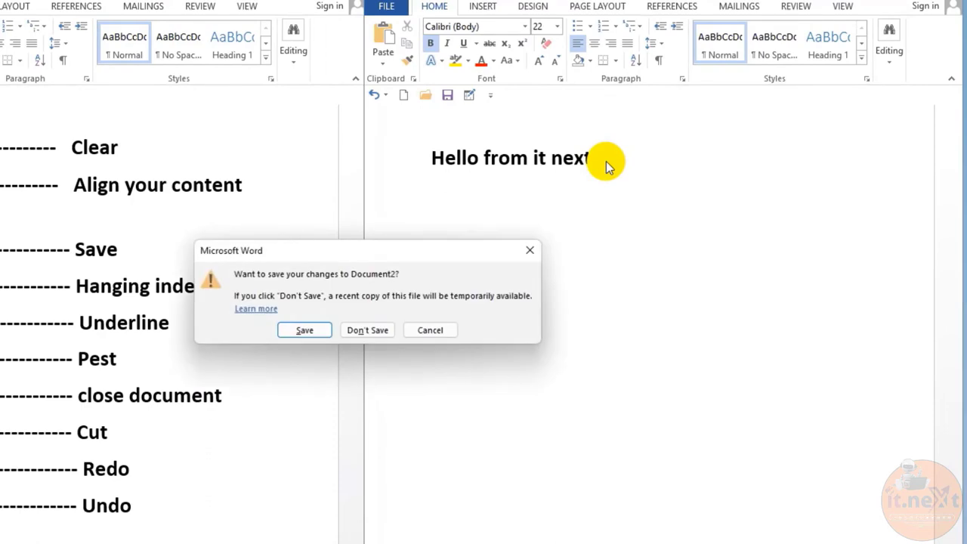
{"action": "key", "text": "Escape"}
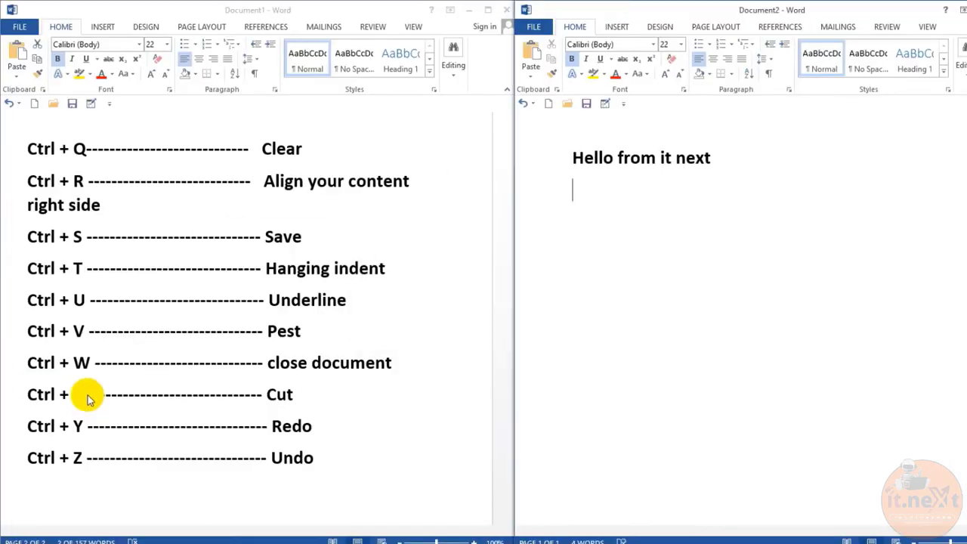
Highlight the Ctrl + X entry, cut 'next' from the line, and add an empty line below
{"action": "left_click", "coordinate": [75, 389]}
{"action": "left_click_drag", "start_coordinate": [80, 377], "coordinate": [51, 379]}
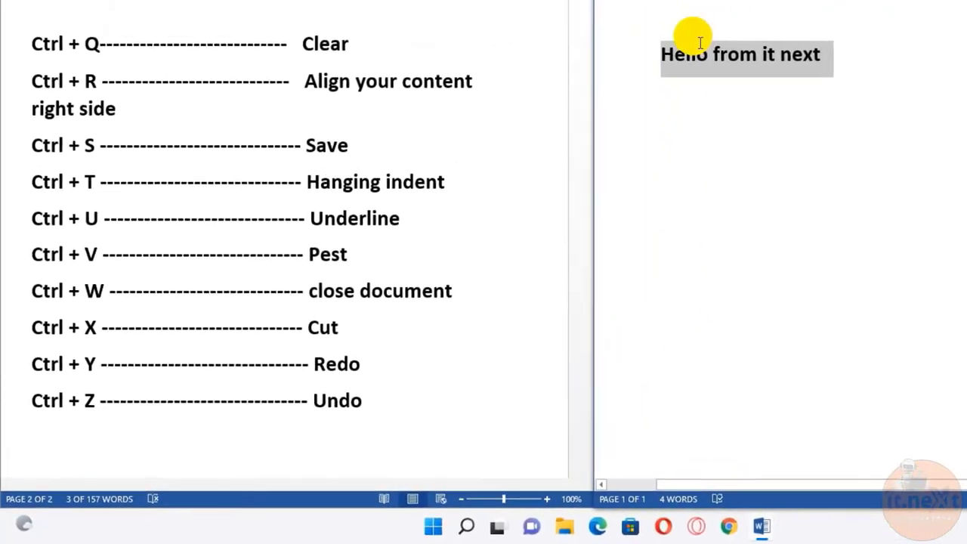
{"action": "left_click_drag", "start_coordinate": [665, 151], "coordinate": [623, 162]}
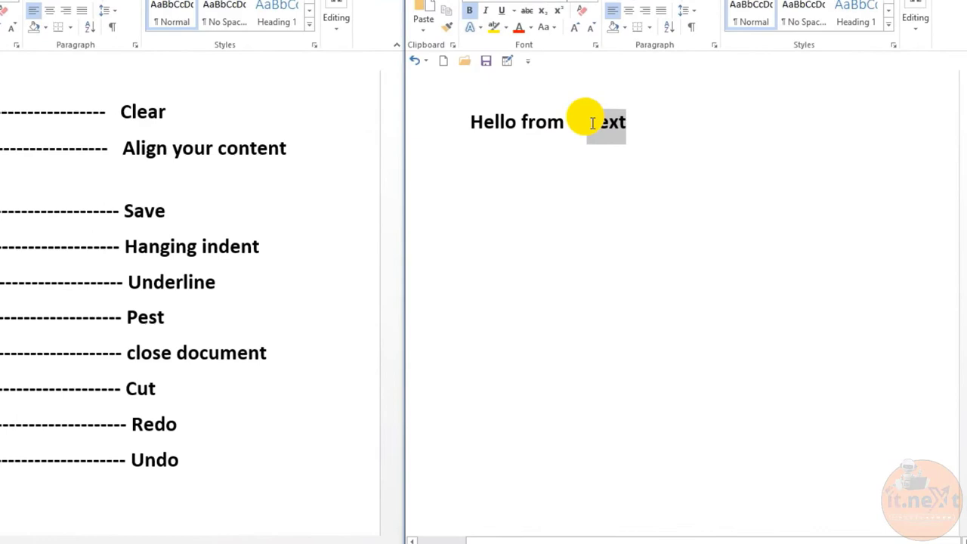
{"action": "key", "text": "ctrl+x"}
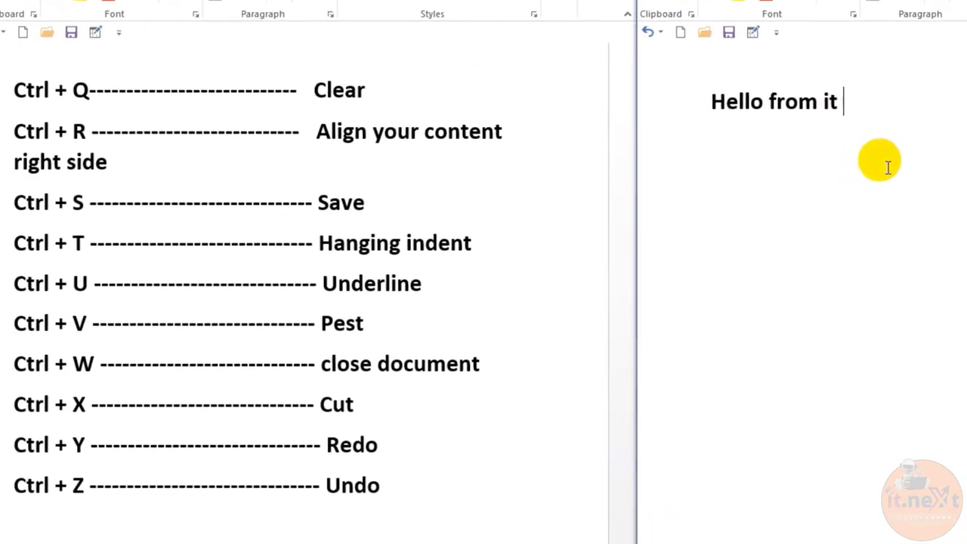
{"action": "key", "text": "Return"}
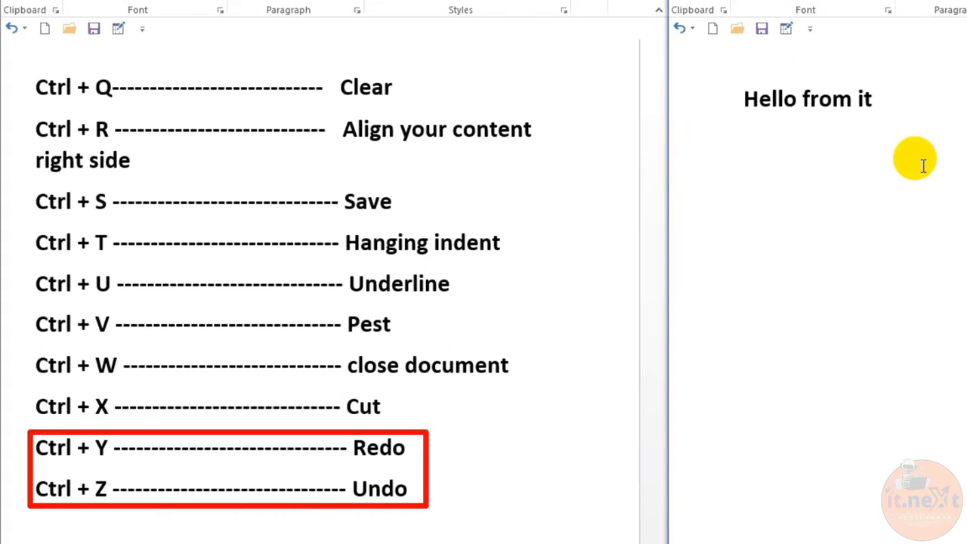
Paste 'next' with Ctrl+V onto the empty line under 'Hello from it'
{"action": "key", "text": "ctrl+v"}
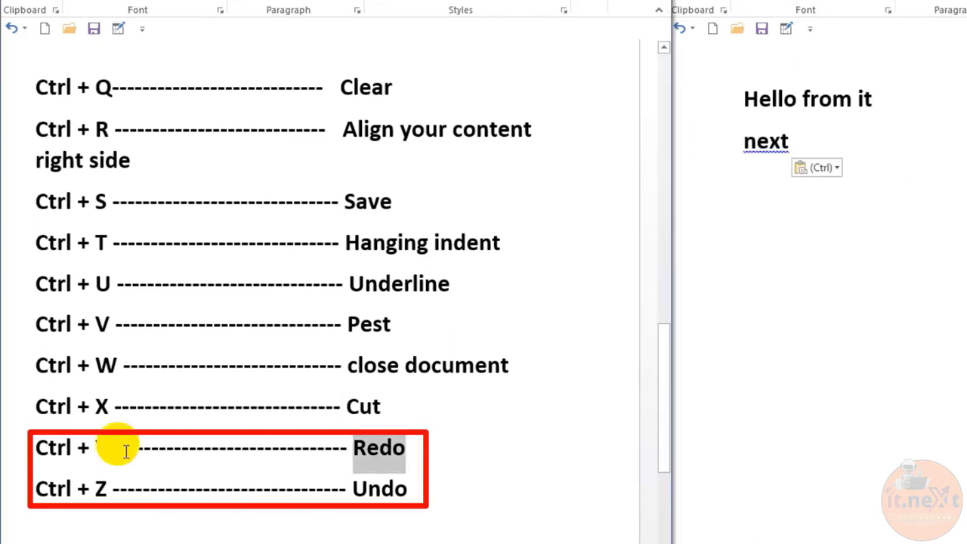